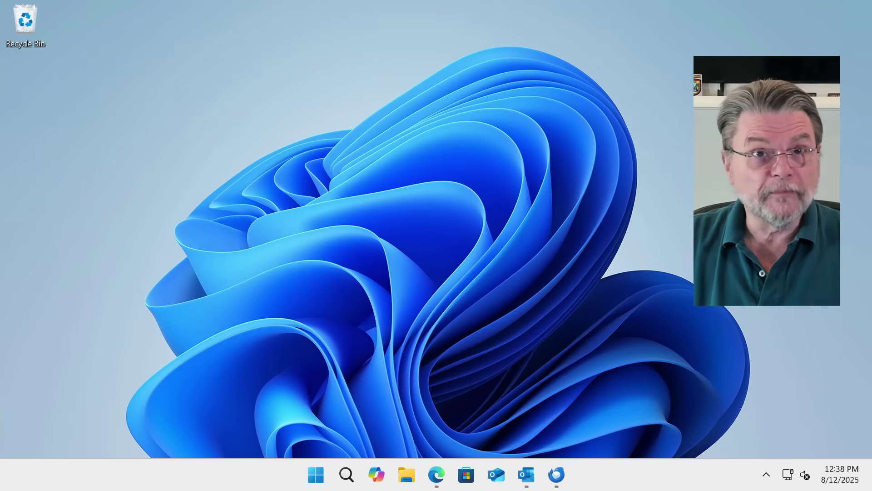
Launch Outlook (classic) from the taskbar jump list to show ExamplePST's SavedNewsletters folder
{"action": "right_click", "coordinate": [529, 482]}
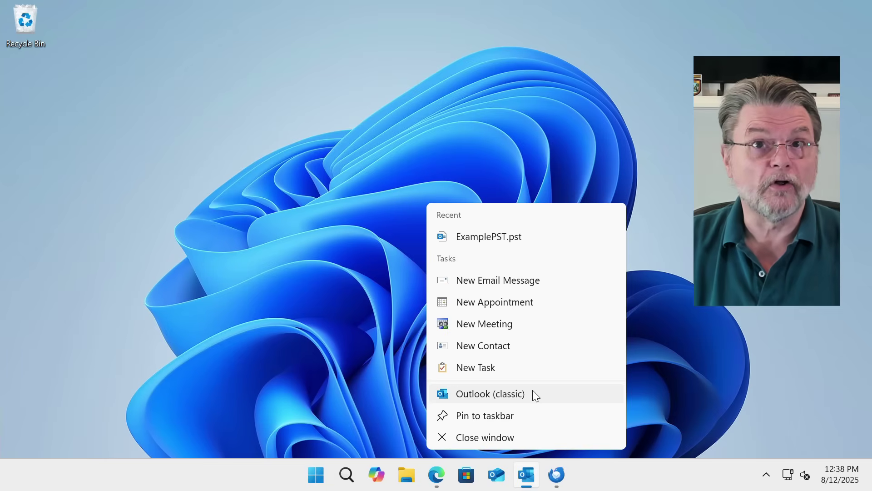
{"action": "left_click", "coordinate": [528, 484]}
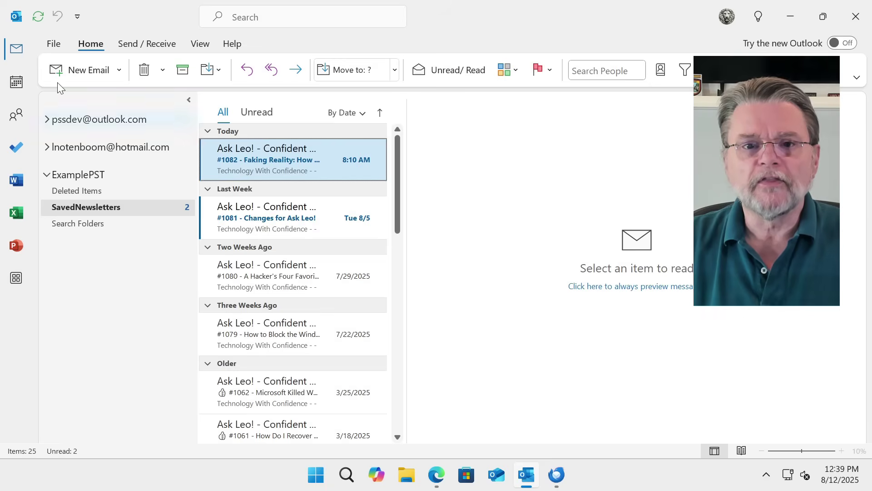
{"action": "left_click", "coordinate": [55, 46]}
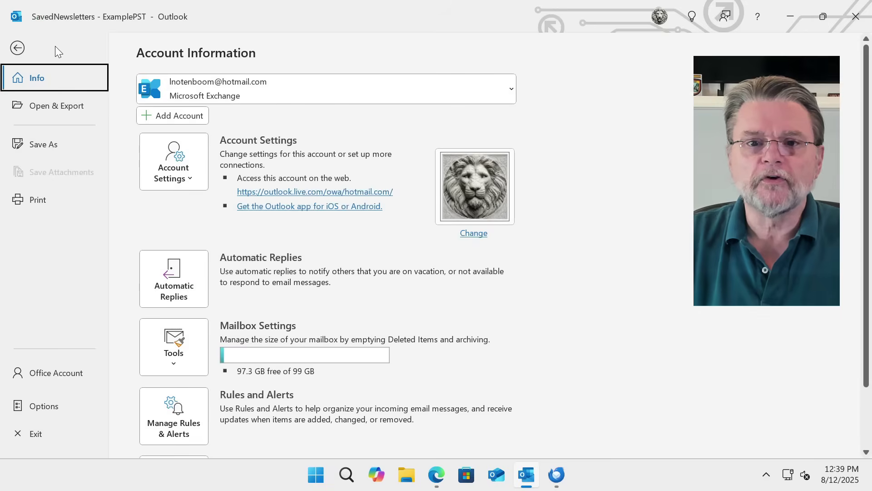
{"action": "left_click", "coordinate": [184, 168]}
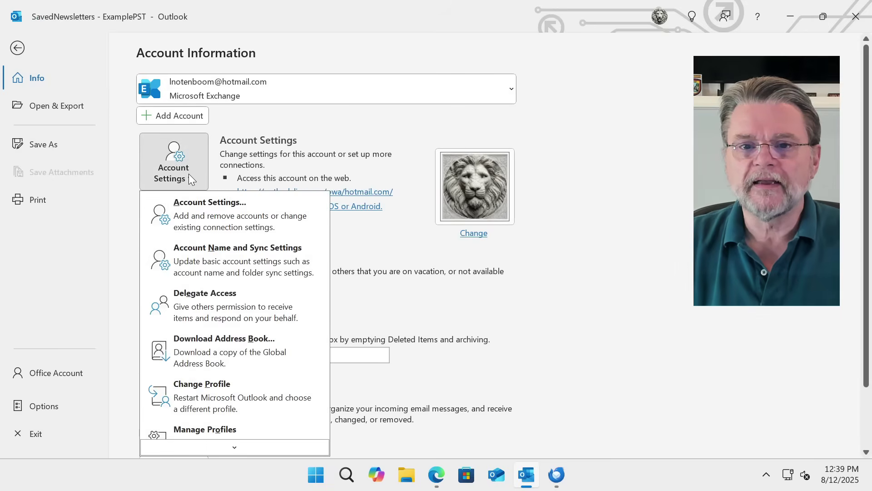
{"action": "left_click", "coordinate": [226, 206]}
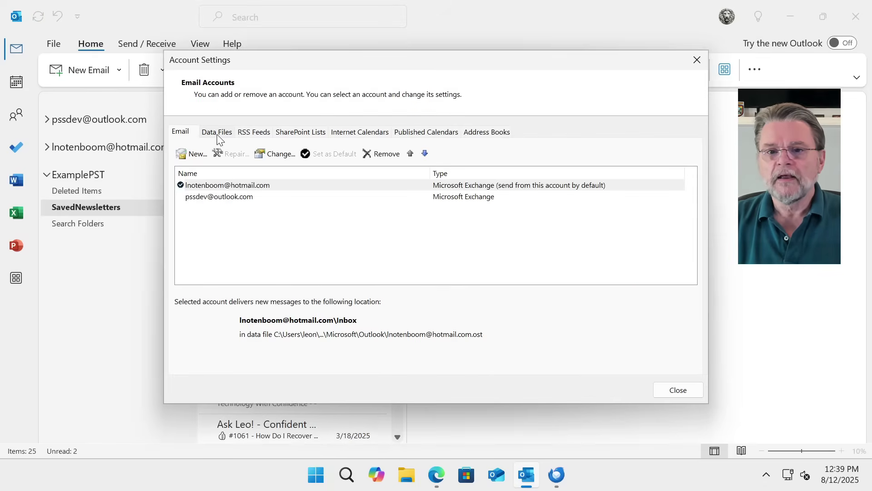
{"action": "left_click", "coordinate": [217, 132]}
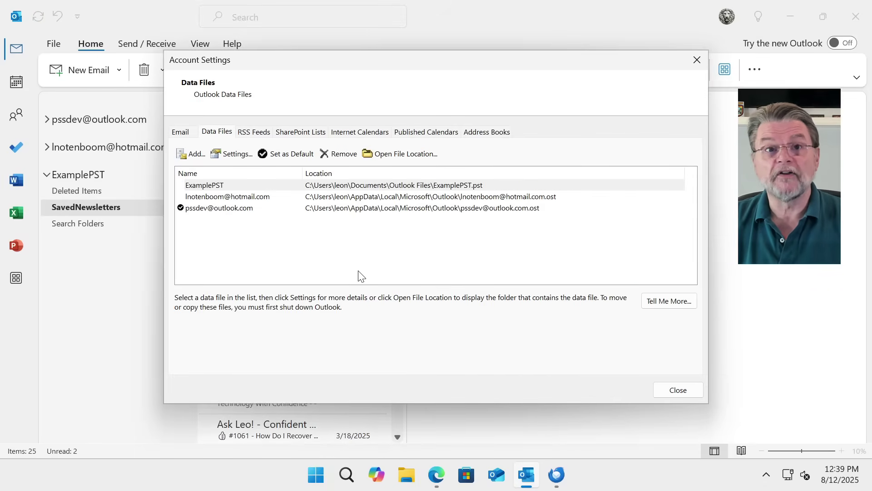
{"action": "left_click", "coordinate": [246, 184]}
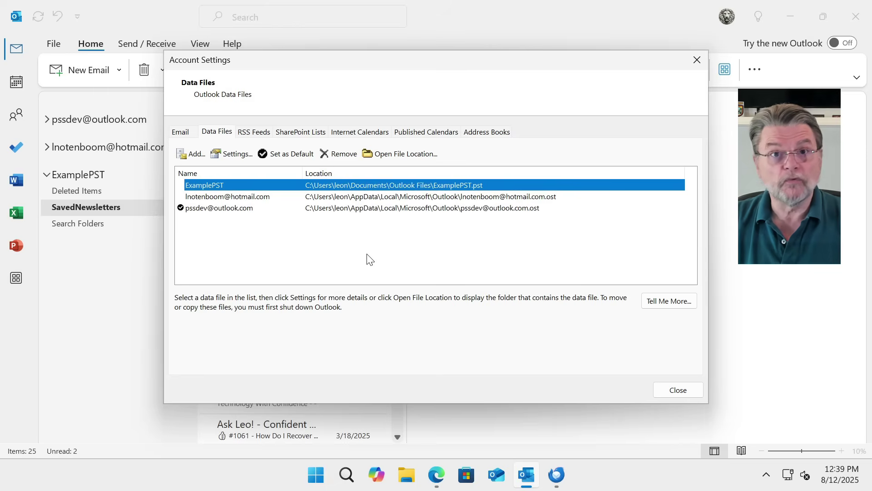
{"action": "left_click", "coordinate": [266, 196]}
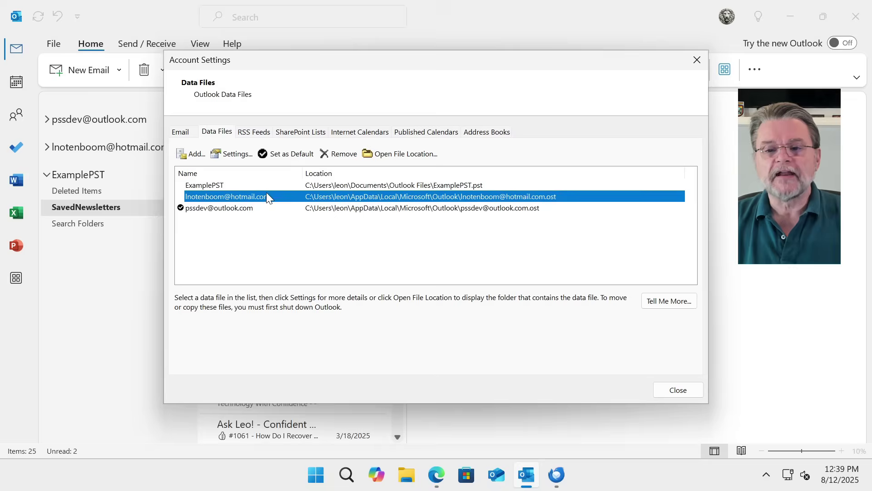
{"action": "key", "text": "Down"}
{"action": "left_click", "coordinate": [276, 197]}
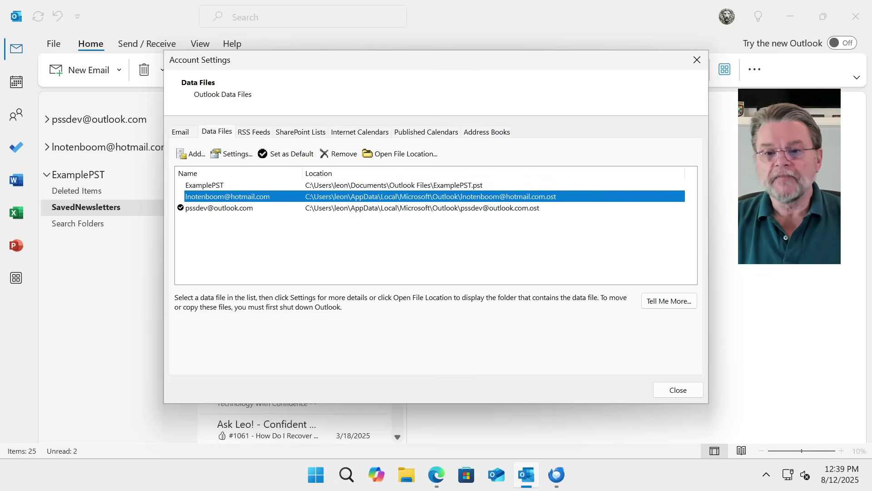
{"action": "left_click", "coordinate": [272, 184]}
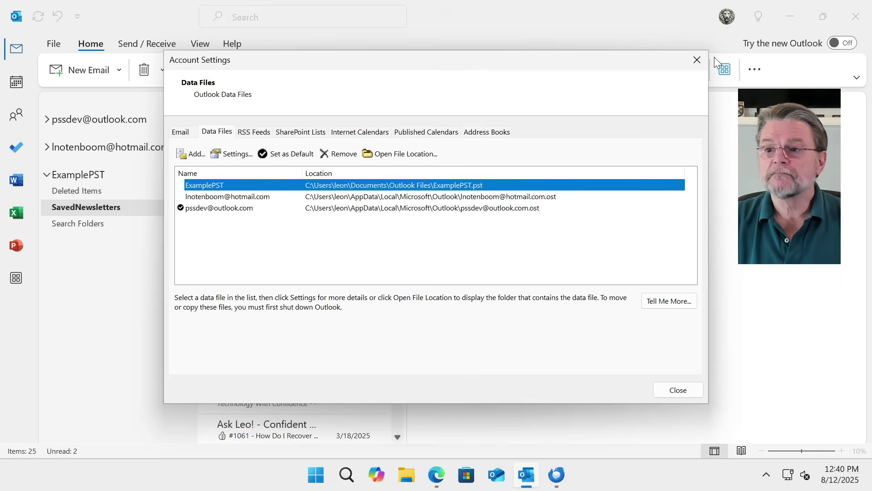
{"action": "left_click", "coordinate": [697, 60]}
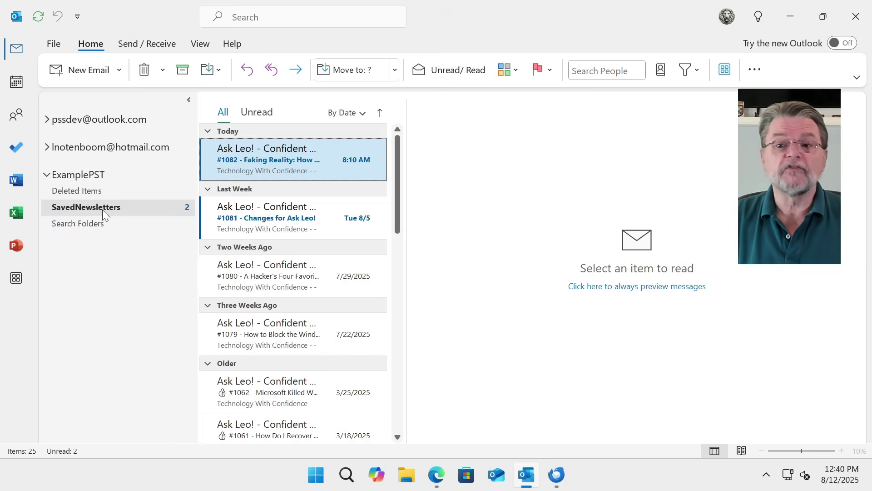
Scroll through the 25 saved newsletters in SavedNewsletters and back up to the top
{"action": "scroll", "coordinate": [283, 206], "scroll_direction": "down", "scroll_amount": 15}
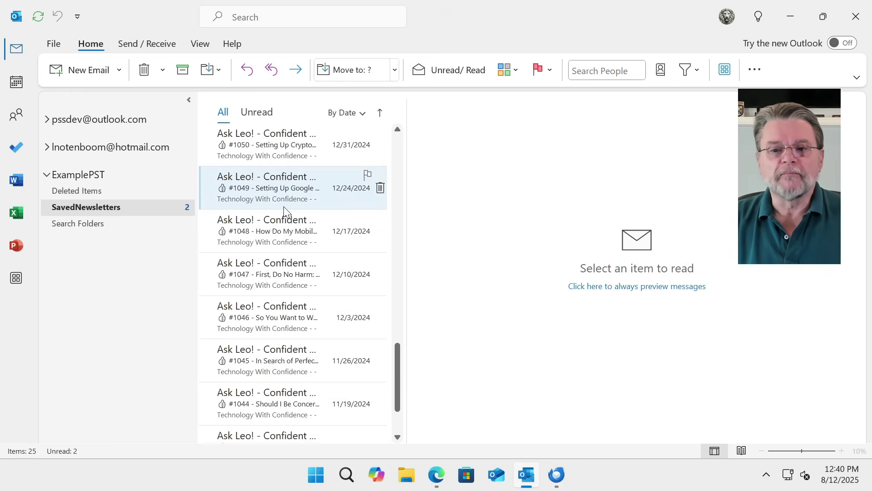
{"action": "scroll", "coordinate": [283, 207], "scroll_direction": "up", "scroll_amount": 15}
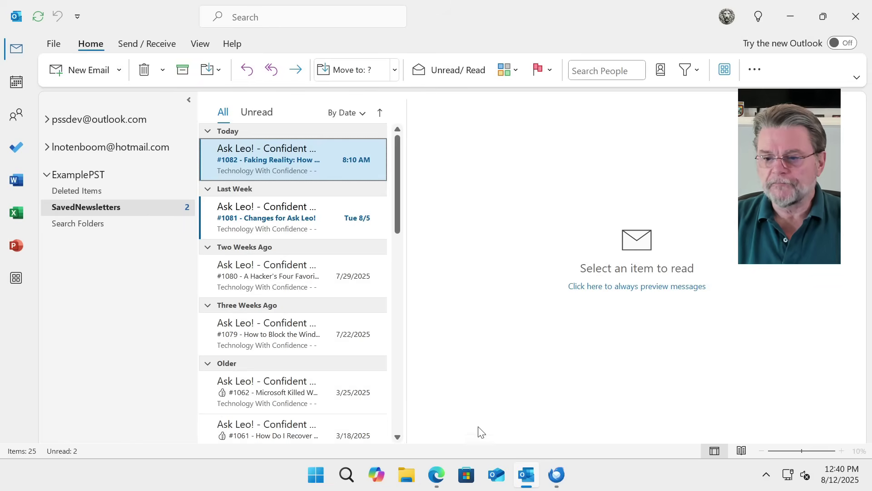
Confirm the test account's Gmail Primary inbox is empty, then return to Outlook
{"action": "left_click", "coordinate": [439, 480]}
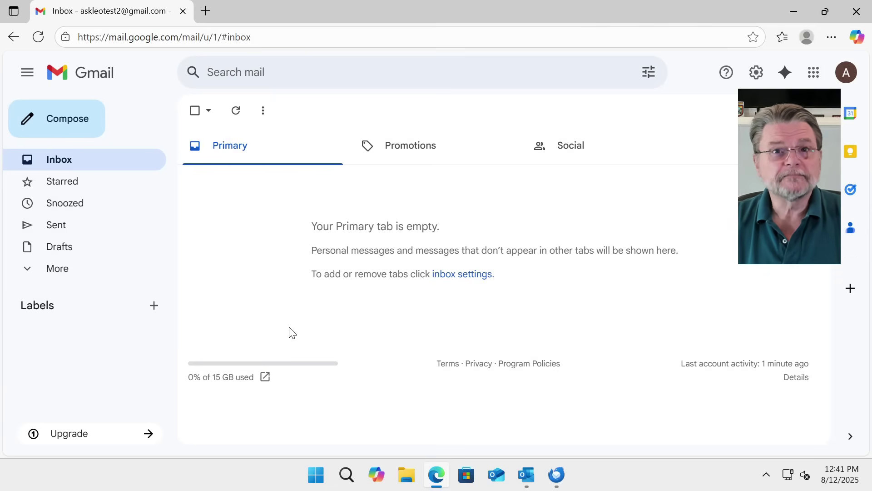
{"action": "left_click", "coordinate": [533, 485]}
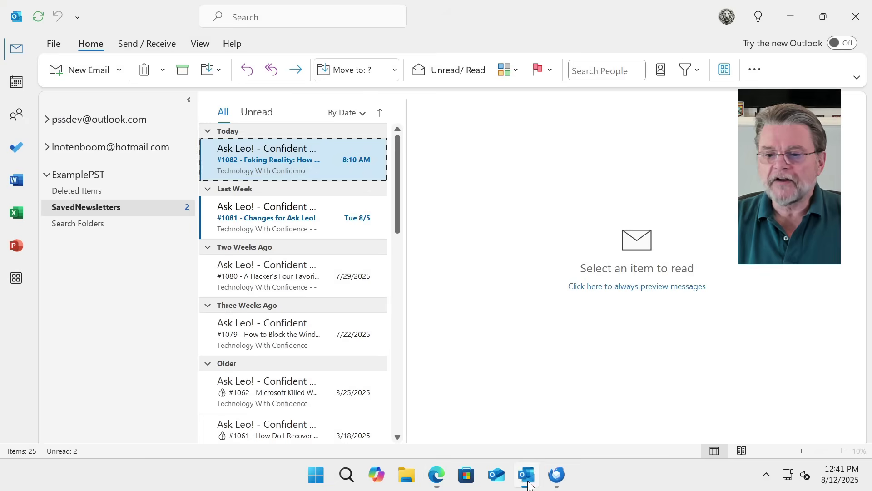
Start adding the test Gmail account via File > Add Account, entering its Gmail address
{"action": "left_click", "coordinate": [54, 47]}
{"action": "left_click", "coordinate": [188, 162]}
{"action": "left_click", "coordinate": [180, 111]}
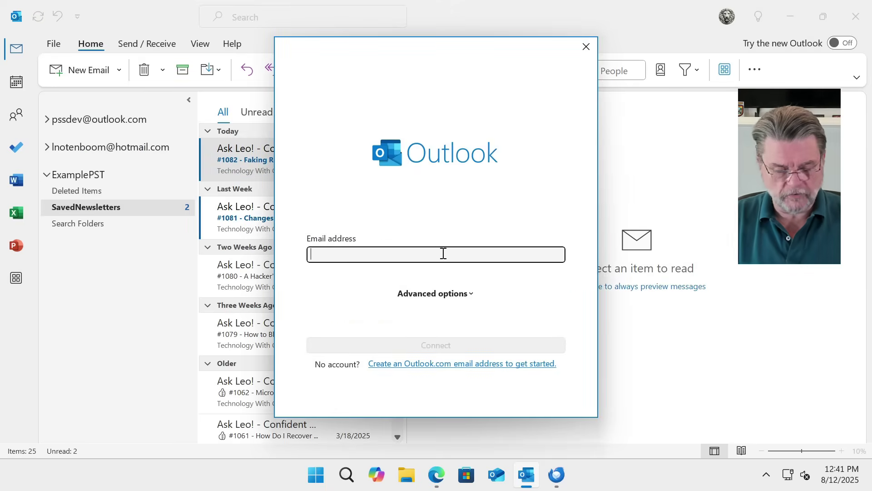
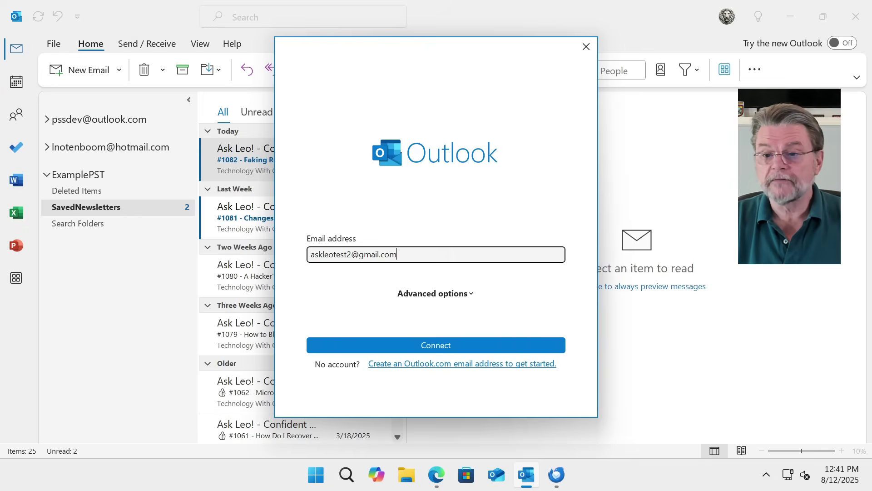
{"action": "key", "text": "Return"}
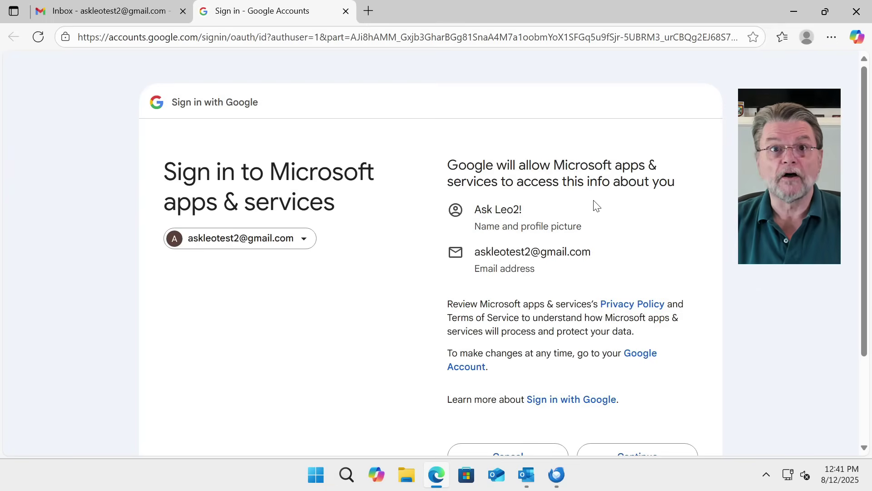
Grant Microsoft apps full access to the test account's Gmail and close the completion tab
{"action": "scroll", "coordinate": [594, 204], "scroll_direction": "down", "scroll_amount": 2}
{"action": "scroll", "coordinate": [595, 204], "scroll_direction": "down", "scroll_amount": 1}
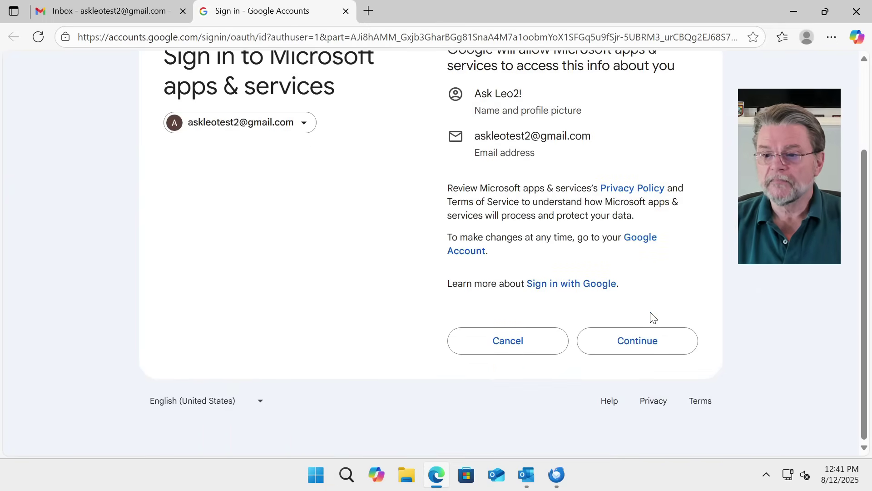
{"action": "left_click", "coordinate": [654, 345]}
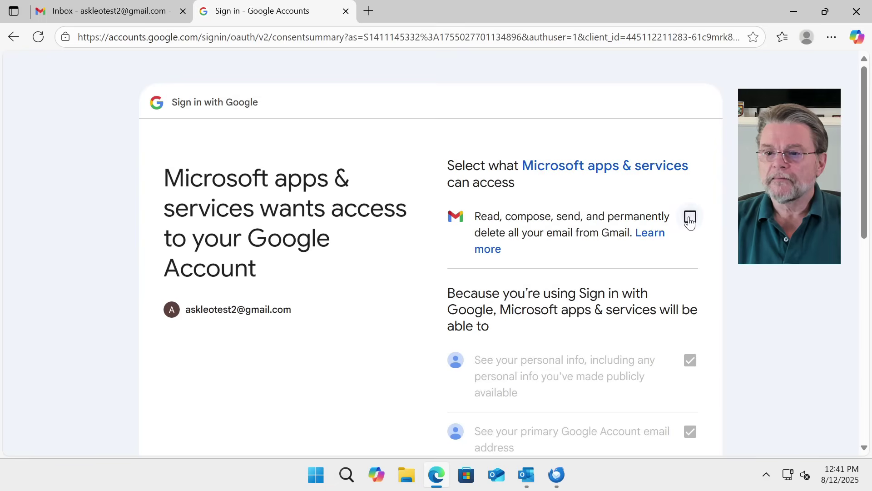
{"action": "left_click", "coordinate": [690, 218]}
{"action": "scroll", "coordinate": [726, 207], "scroll_direction": "down", "scroll_amount": 3}
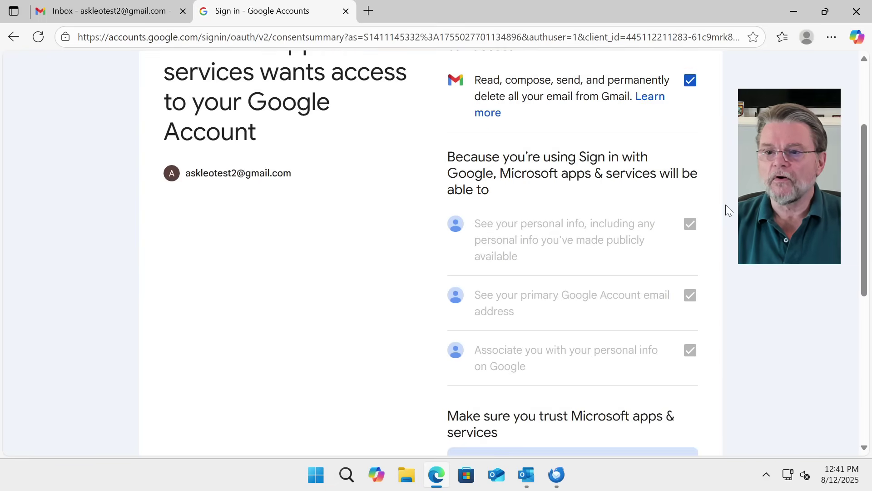
{"action": "scroll", "coordinate": [727, 207], "scroll_direction": "down", "scroll_amount": 2}
{"action": "scroll", "coordinate": [726, 205], "scroll_direction": "down", "scroll_amount": 5}
{"action": "left_click", "coordinate": [634, 340]}
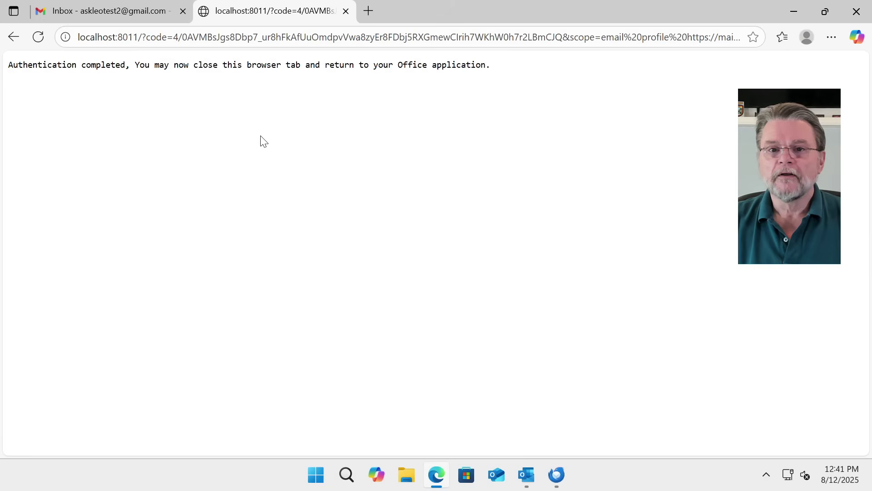
{"action": "left_click", "coordinate": [346, 11]}
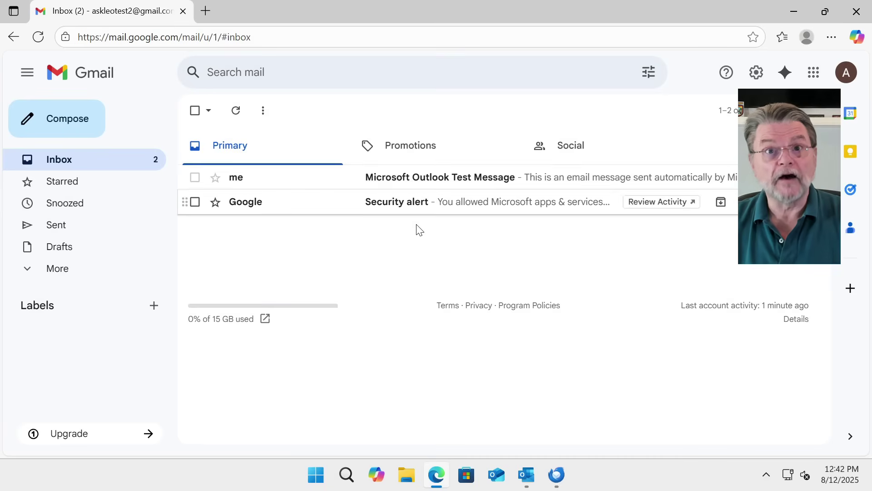
Back in Outlook, confirm the successfully added Gmail account with Done
{"action": "mouse_move", "coordinate": [526, 474]}
{"action": "left_click", "coordinate": [474, 402]}
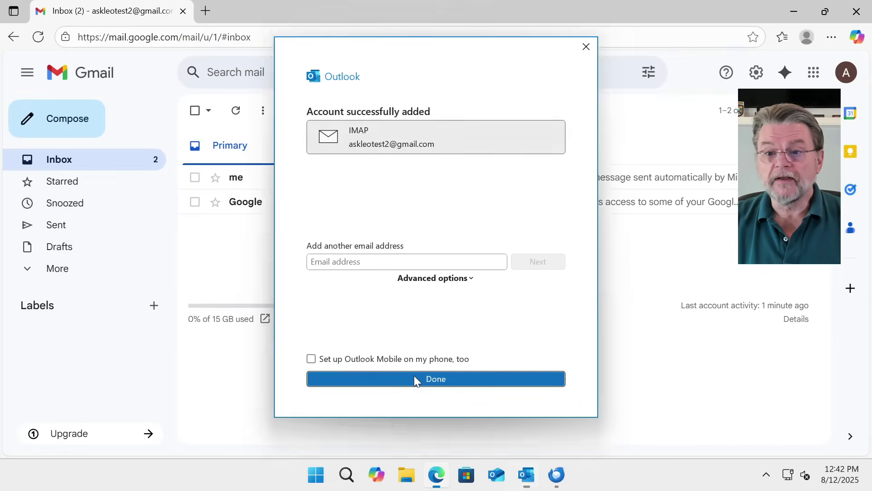
{"action": "left_click", "coordinate": [415, 379]}
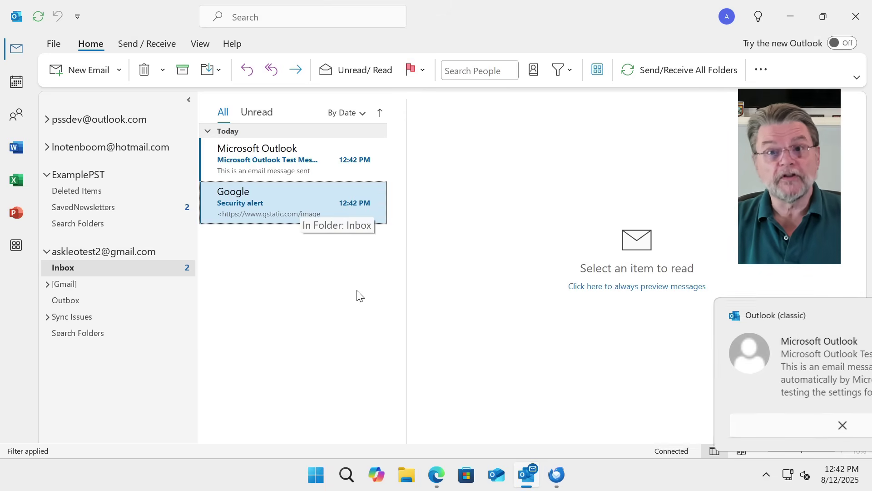
Open the Google security alert in Gmail to mark it read, then return to the inbox
{"action": "left_click", "coordinate": [437, 475]}
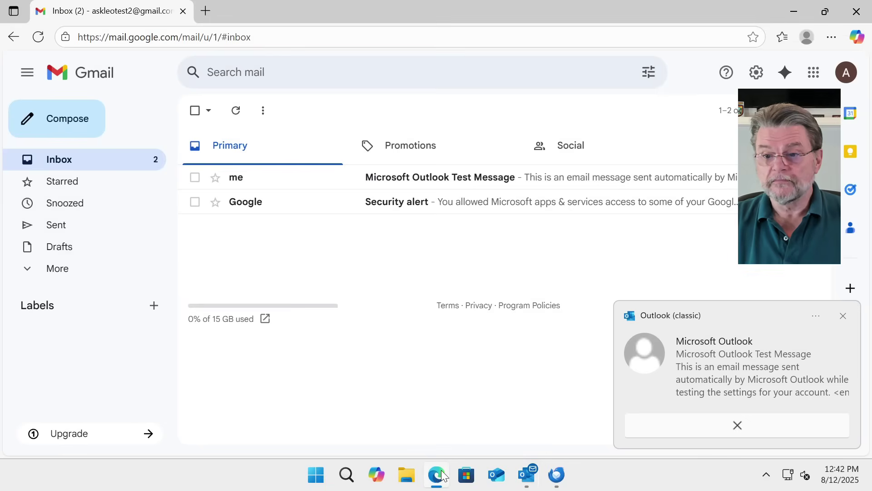
{"action": "left_click", "coordinate": [404, 205]}
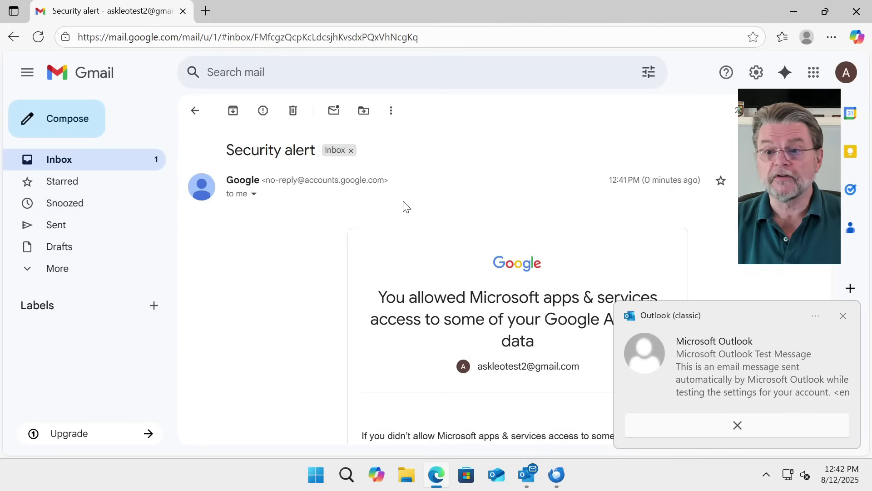
{"action": "left_click", "coordinate": [195, 111]}
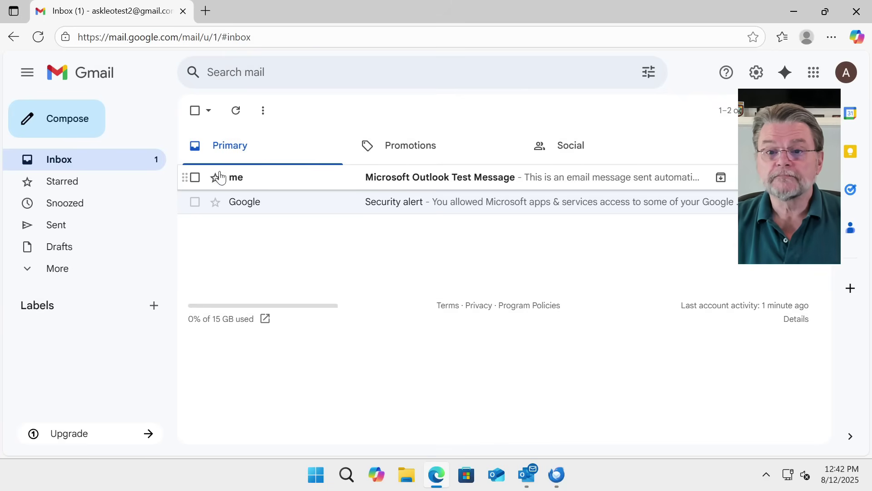
Delete both messages from the Gmail Inbox in Outlook, then open ExamplePST's SavedNewsletters
{"action": "left_click", "coordinate": [526, 475]}
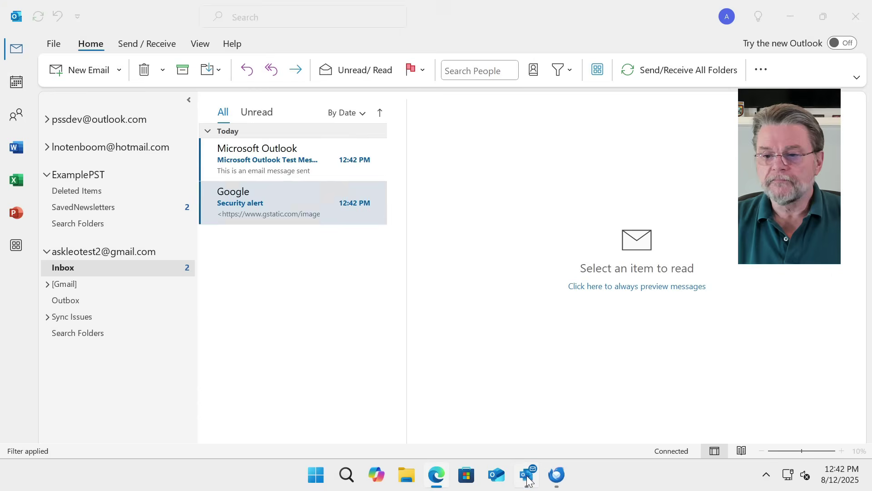
{"action": "left_click", "coordinate": [293, 166], "text": "shift"}
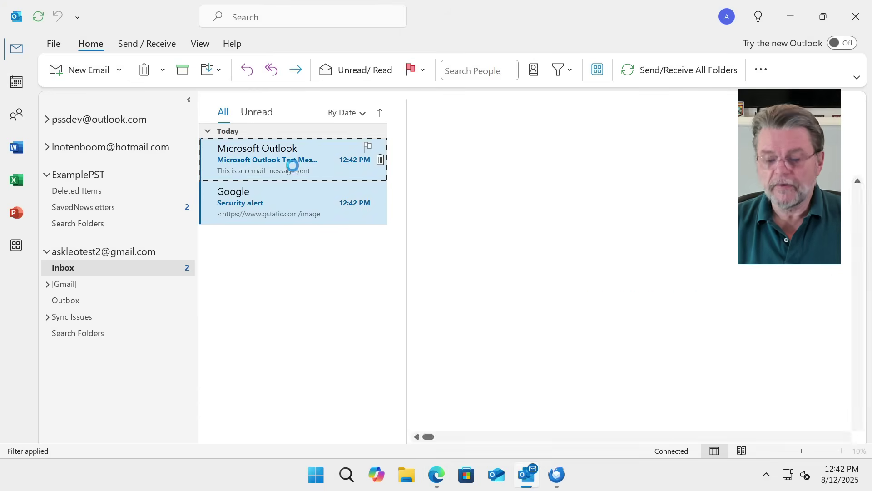
{"action": "key", "text": "Delete"}
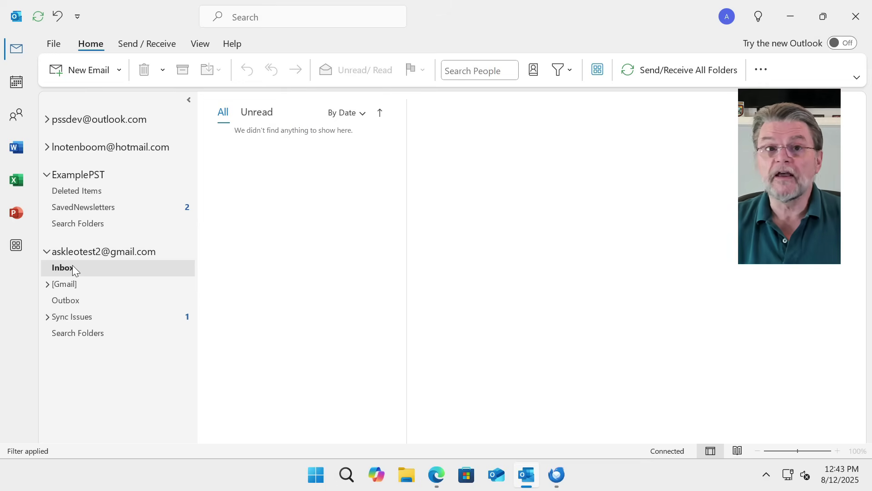
{"action": "left_click", "coordinate": [84, 208]}
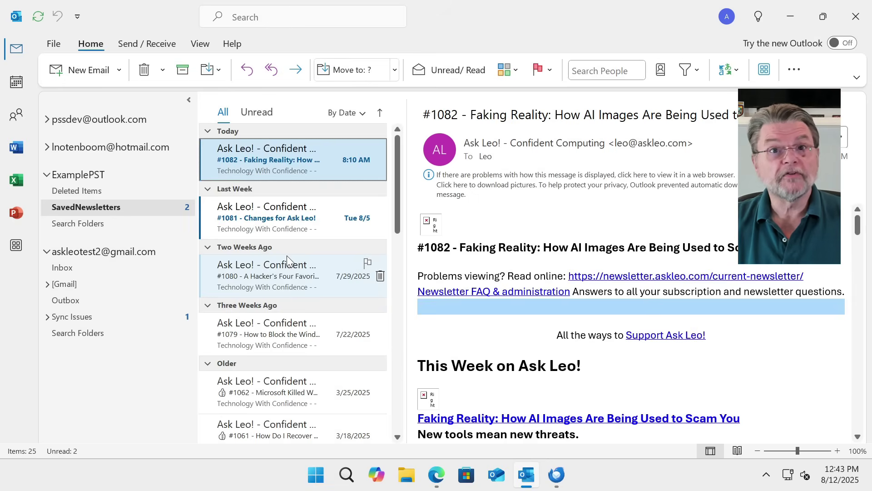
Select all 25 newsletters and Ctrl-drag copies onto the Gmail account's Inbox
{"action": "key", "text": "ctrl+a"}
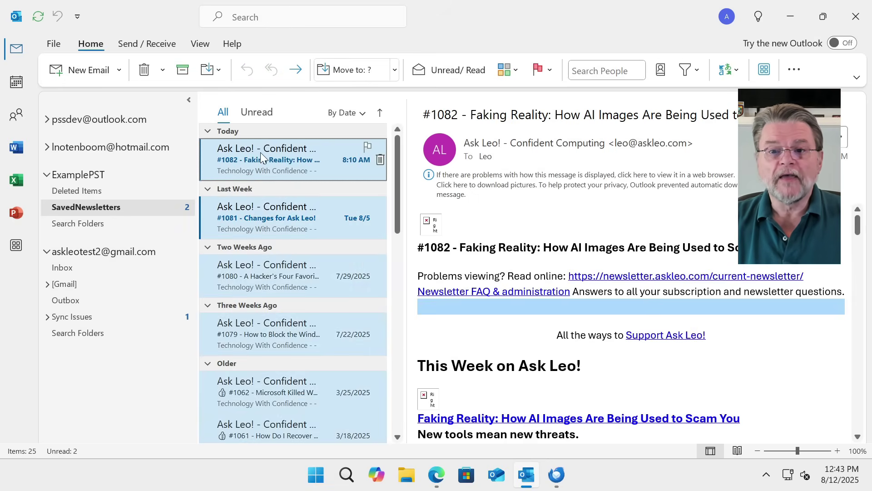
{"action": "left_click_drag", "start_coordinate": [261, 151], "coordinate": [79, 269]}
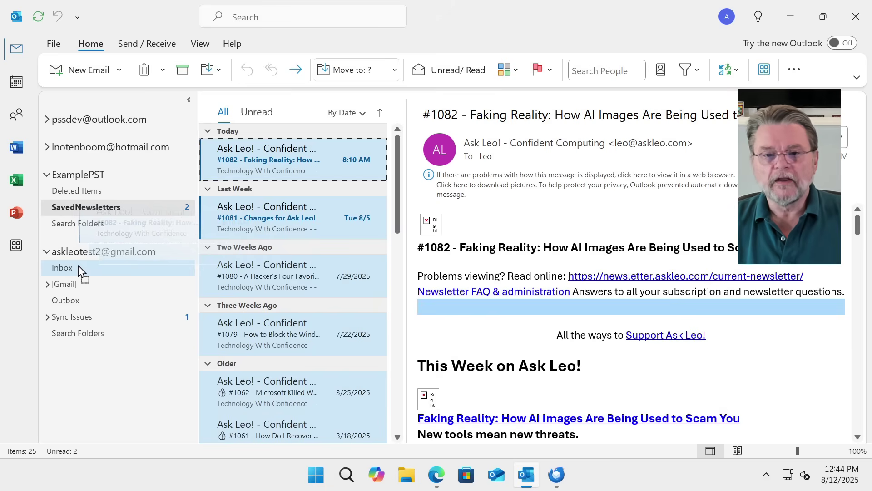
{"action": "left_click_drag", "start_coordinate": [79, 269], "coordinate": [79, 269]}
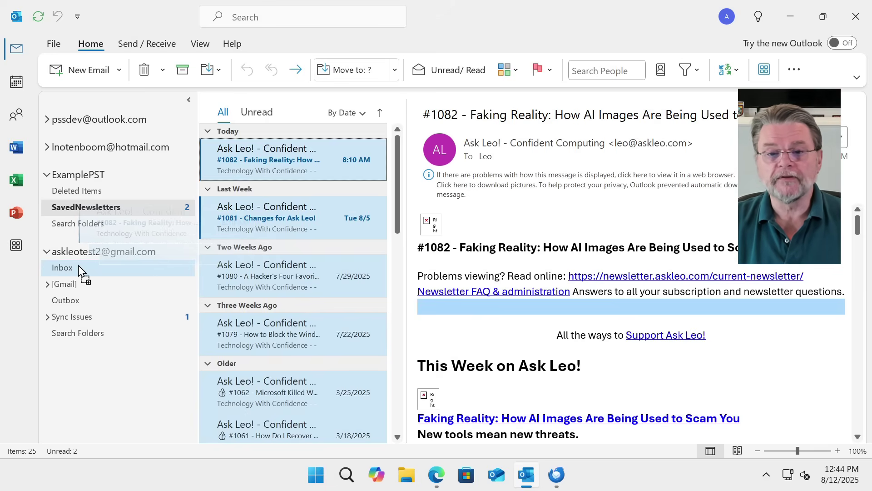
{"action": "left_click_drag", "start_coordinate": [79, 266], "coordinate": [78, 265]}
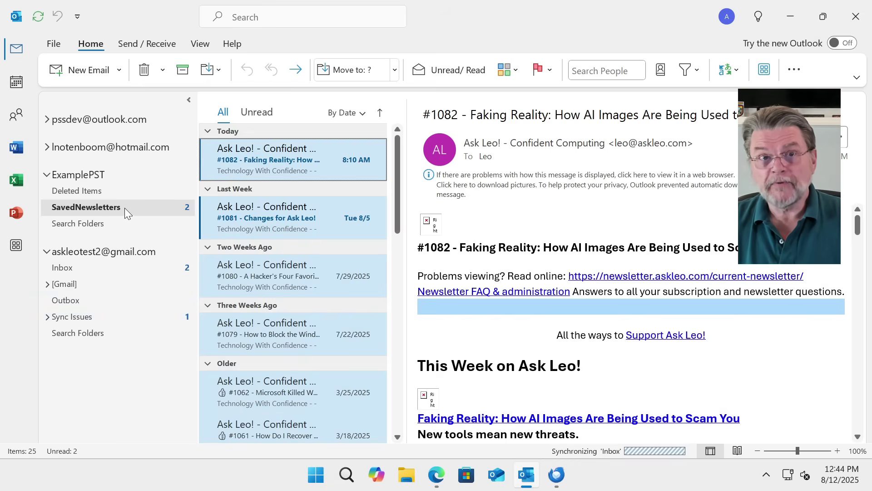
Watch the Gmail Inbox sync the 25 copied newsletters, then view them in Gmail's web inbox
{"action": "left_click", "coordinate": [101, 267]}
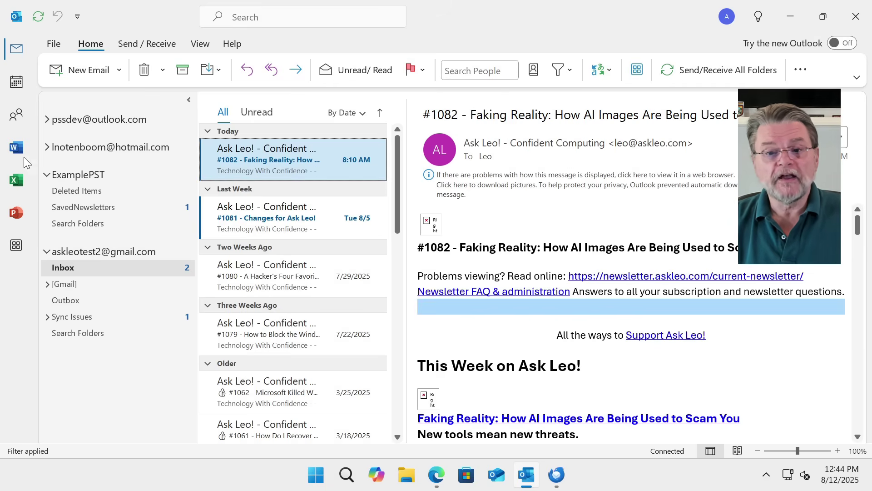
{"action": "left_click", "coordinate": [118, 267]}
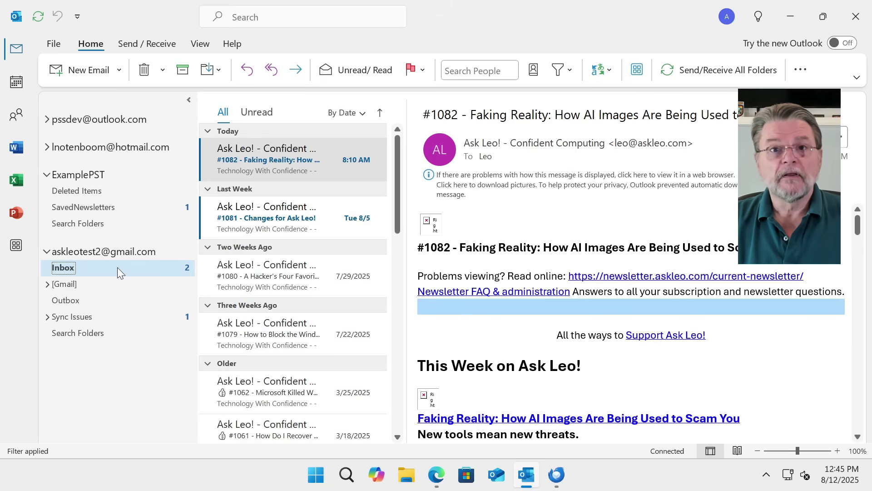
{"action": "left_click", "coordinate": [438, 476]}
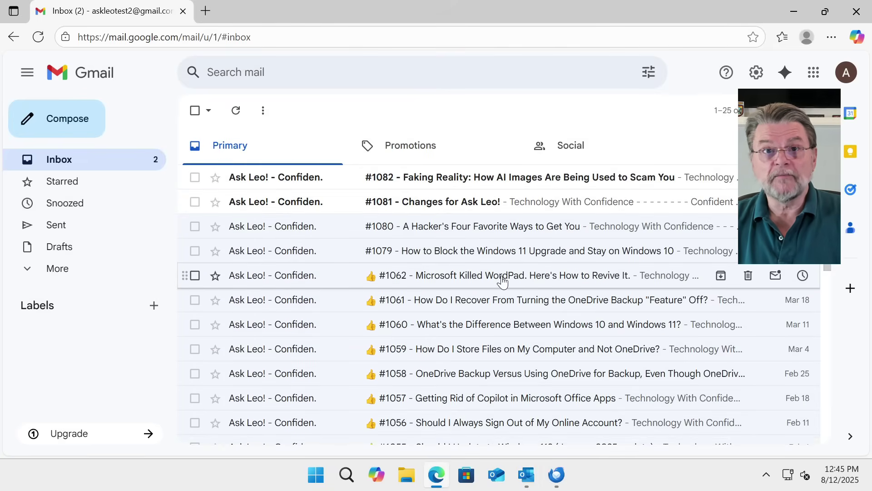
Scroll the Gmail inbox to confirm the 25 newsletters arrived, then switch to Thunderbird
{"action": "scroll", "coordinate": [502, 281], "scroll_direction": "down", "scroll_amount": 9}
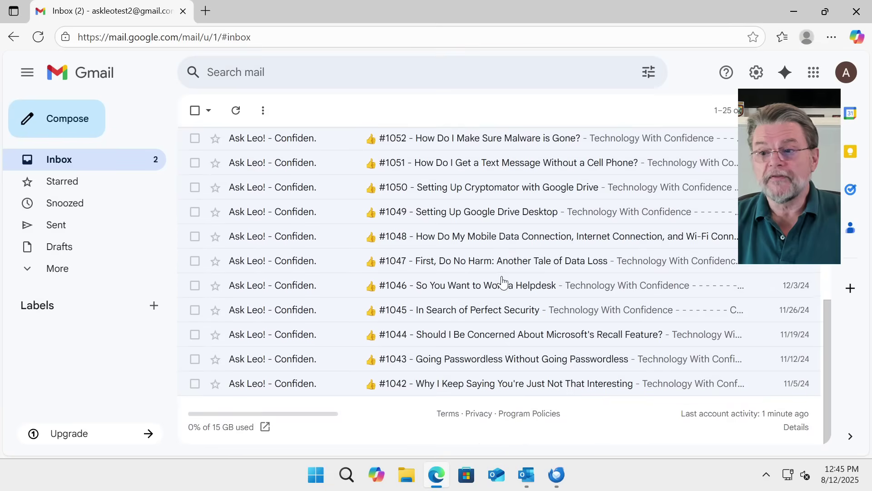
{"action": "scroll", "coordinate": [502, 281], "scroll_direction": "up", "scroll_amount": 8}
{"action": "scroll", "coordinate": [502, 281], "scroll_direction": "up", "scroll_amount": 1}
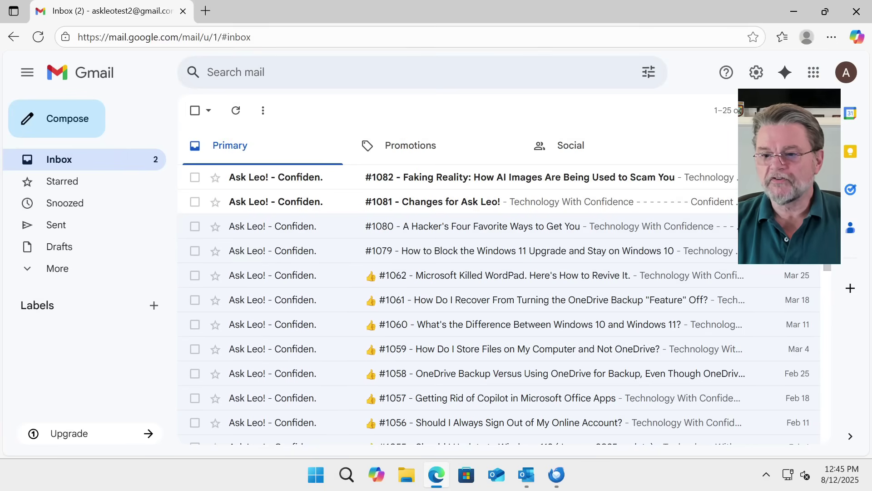
{"action": "left_click", "coordinate": [556, 475]}
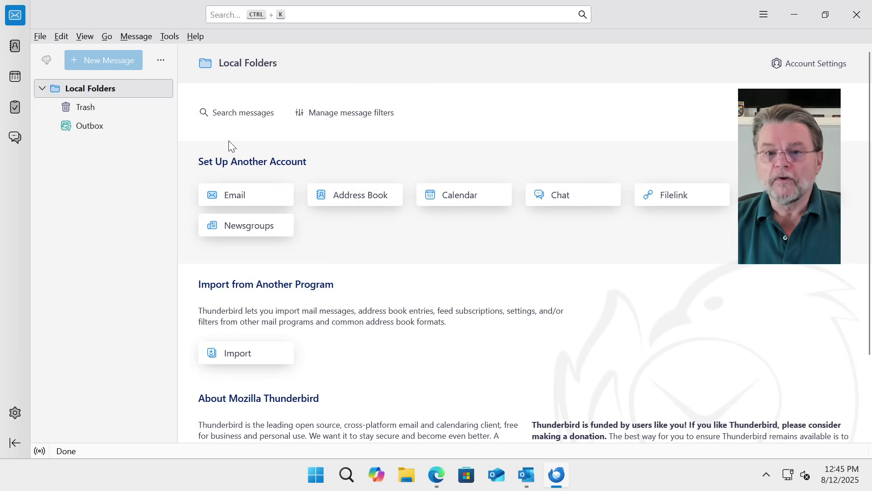
Enter the account's display name and Gmail address, fixing the mistyped @, and accept the detected IMAP settings
{"action": "left_click", "coordinate": [268, 199]}
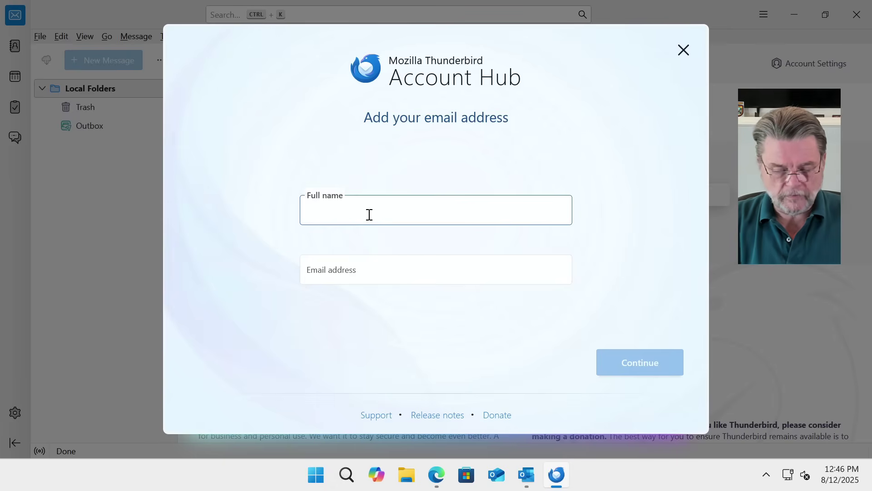
{"action": "type", "text": "Leo"}
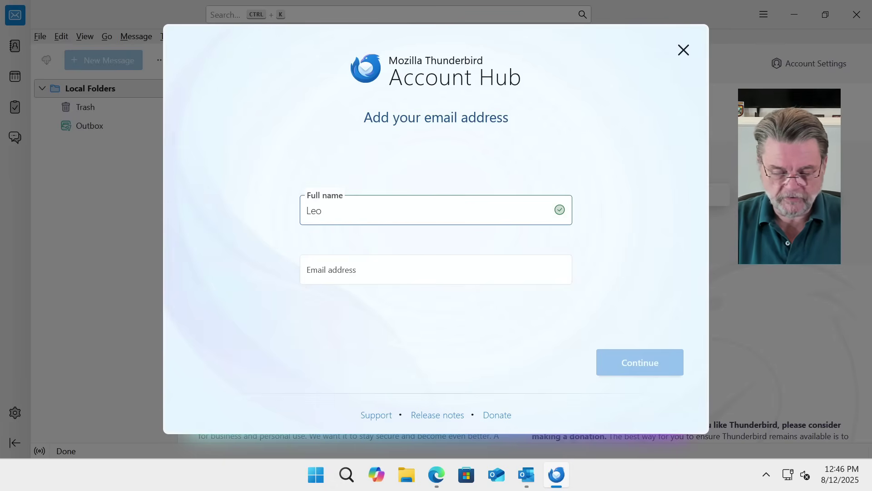
{"action": "type", "text": "'s Tra"}
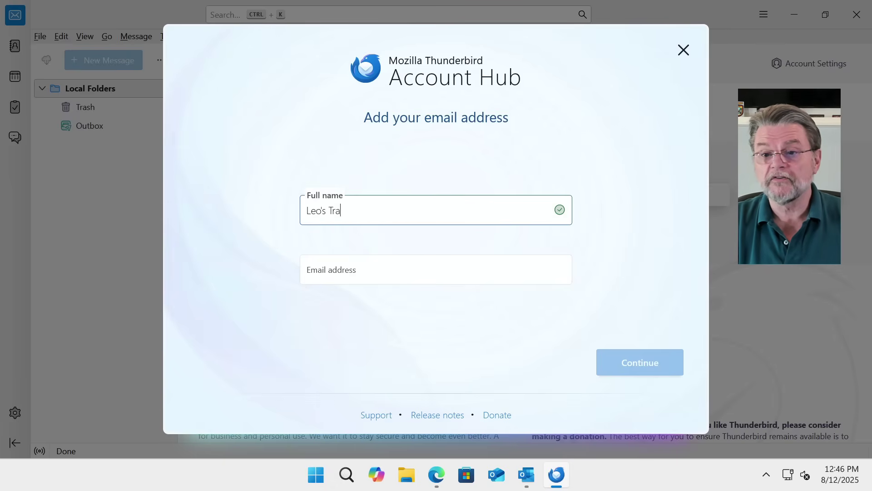
{"action": "type", "text": "nffer Account"}
{"action": "key", "text": "Tab"}
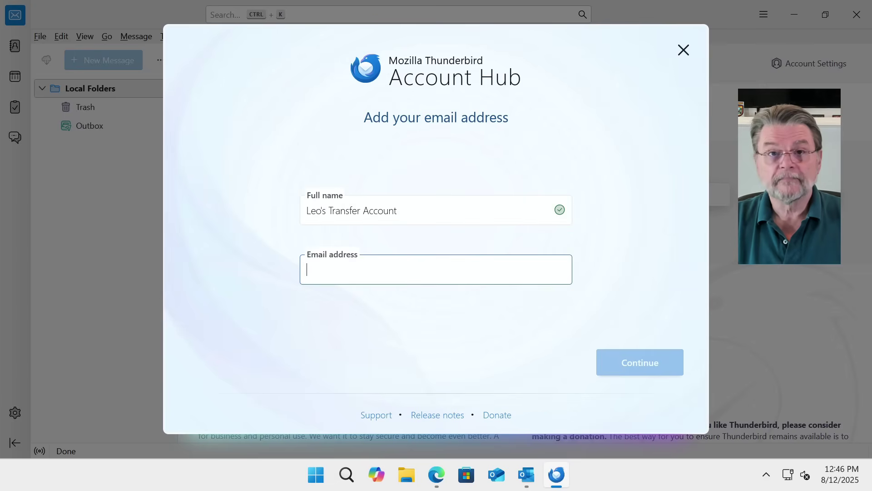
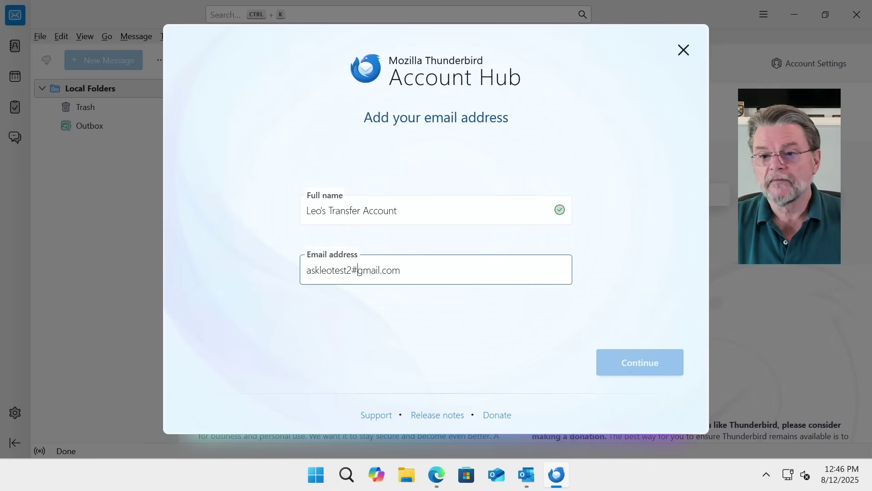
{"action": "left_click_drag", "start_coordinate": [358, 270], "coordinate": [351, 269]}
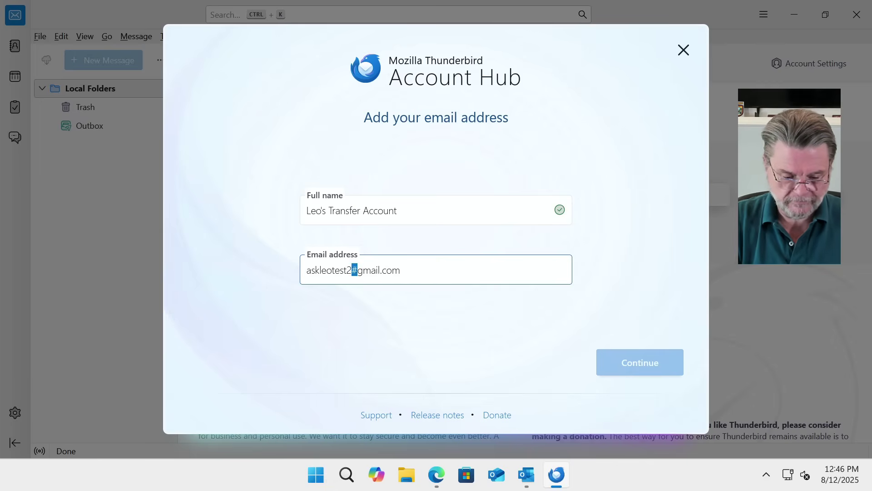
{"action": "type", "text": "@"}
{"action": "key", "text": "Return"}
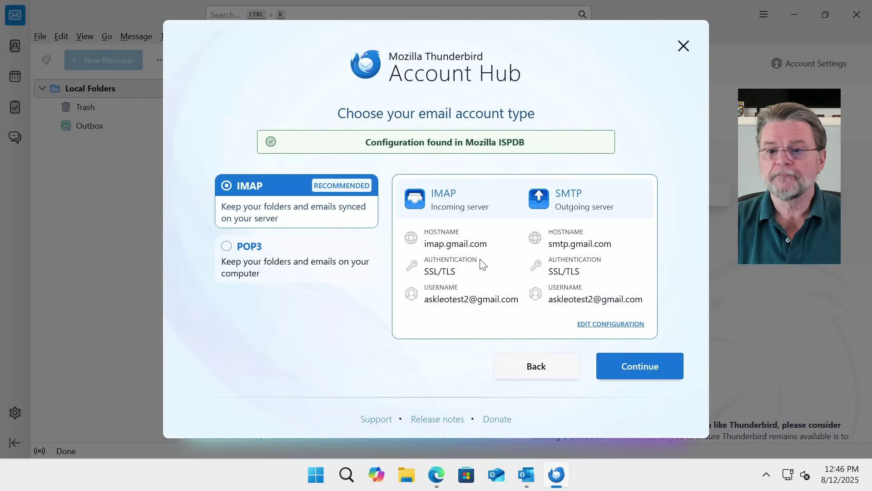
{"action": "left_click", "coordinate": [644, 366]}
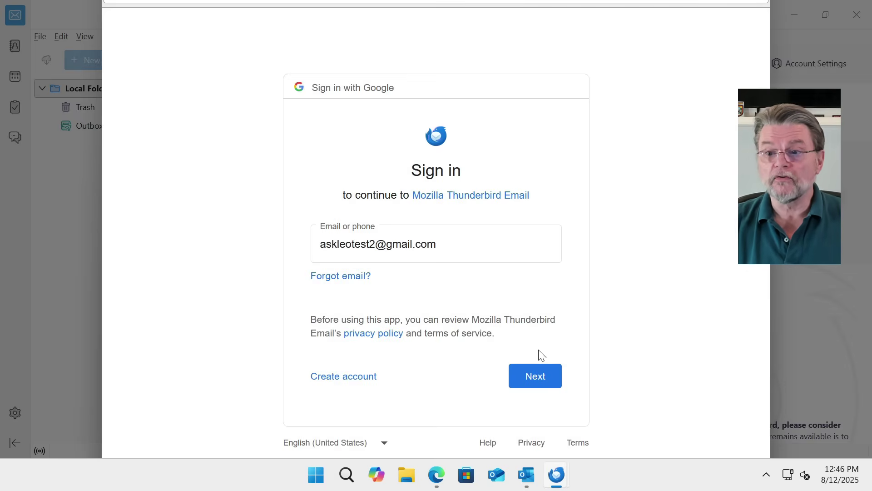
Sign in with the account password, allow Thunderbird access, keep address book and calendar sync, and finish
{"action": "left_click", "coordinate": [537, 386]}
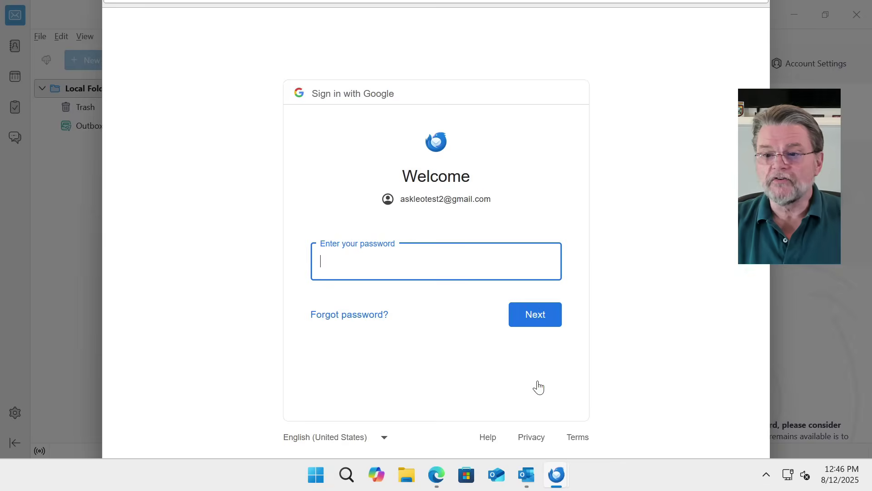
{"action": "key", "text": "ctrl+v"}
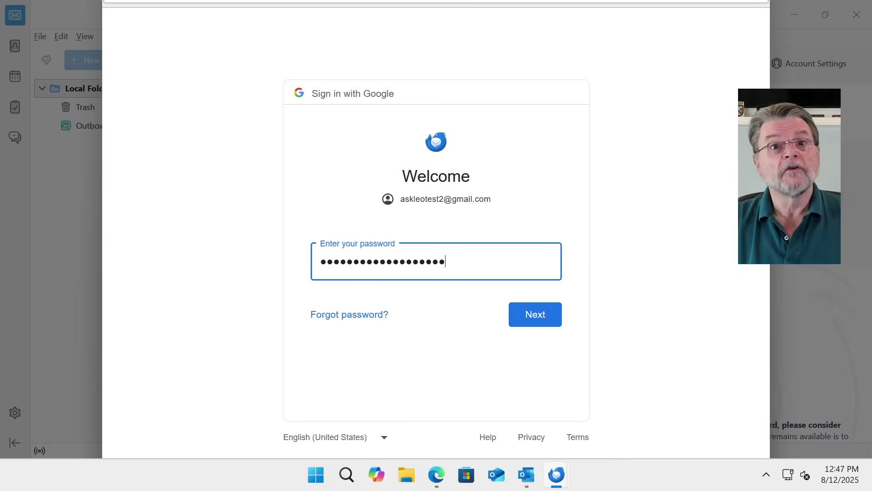
{"action": "left_click", "coordinate": [534, 320]}
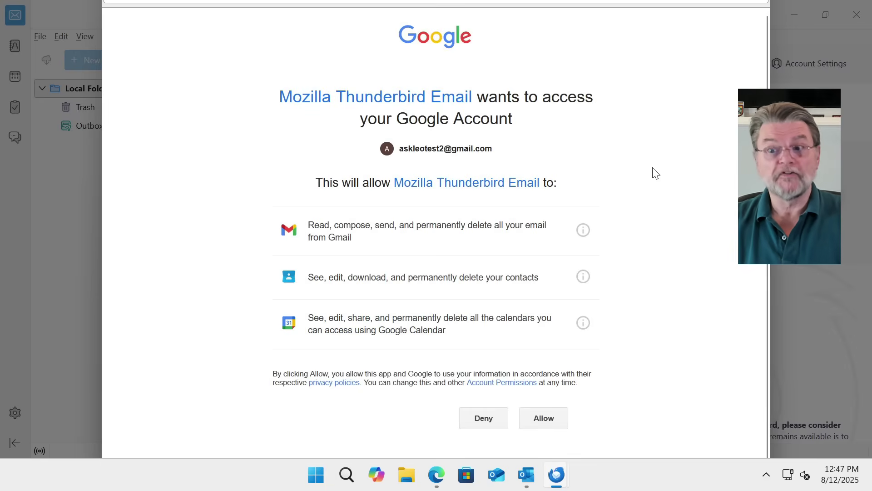
{"action": "scroll", "coordinate": [651, 171], "scroll_direction": "down", "scroll_amount": 1}
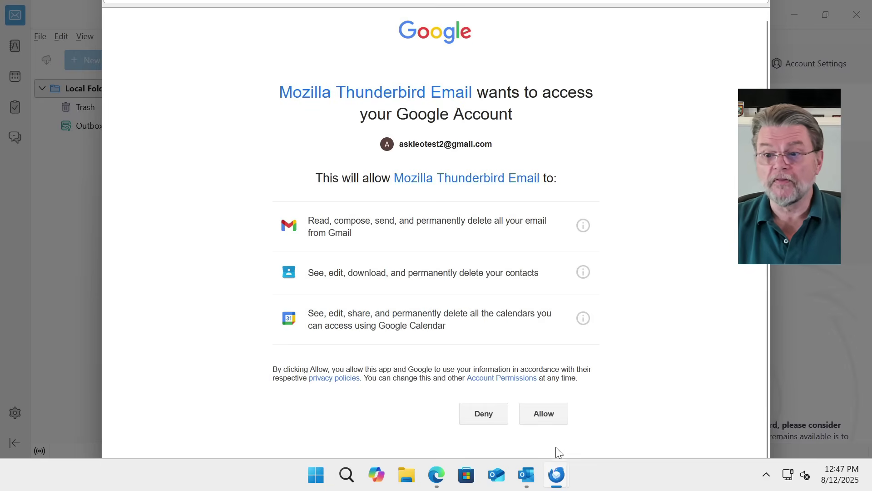
{"action": "left_click", "coordinate": [546, 417]}
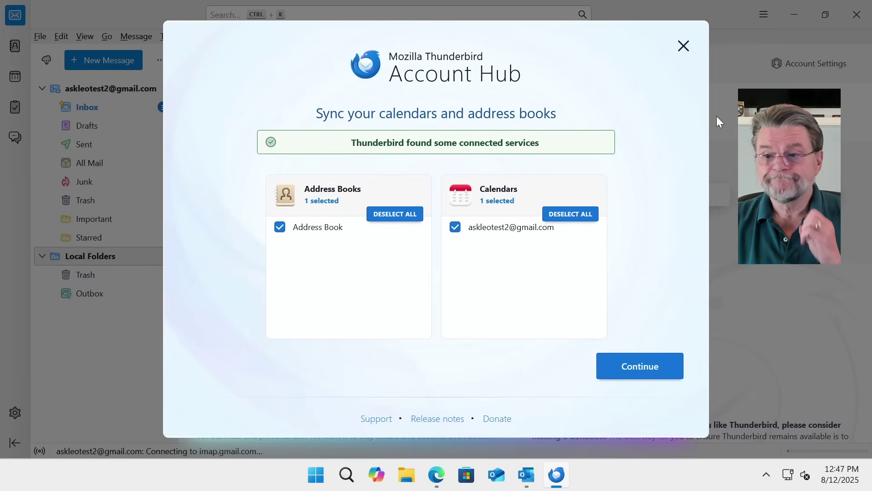
{"action": "left_click", "coordinate": [650, 367]}
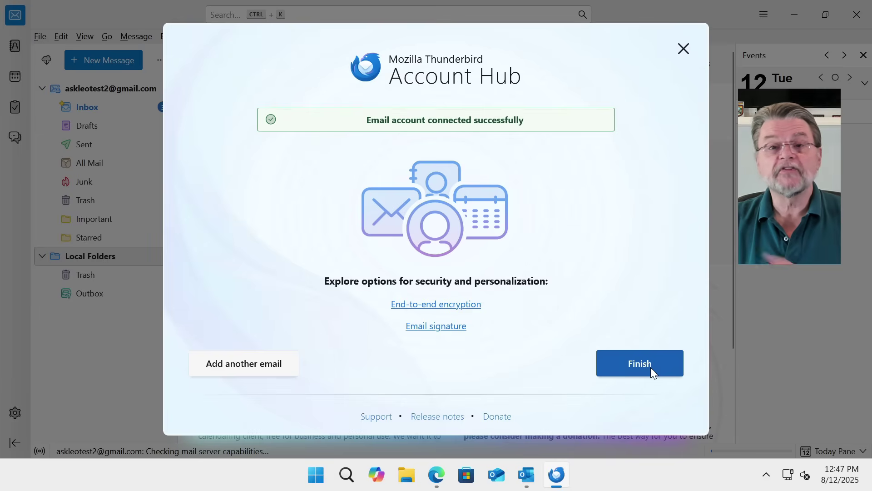
{"action": "left_click", "coordinate": [651, 367]}
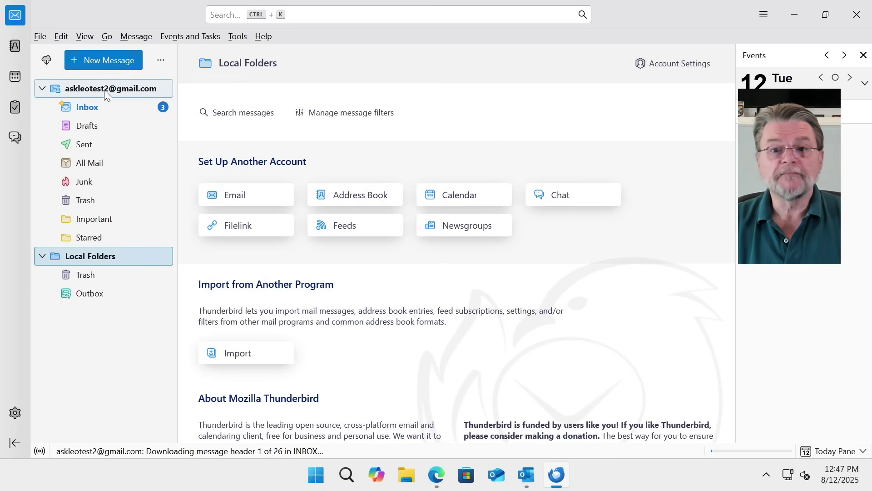
Open the new account's Inbox, view the #1082 Ask Leo! newsletter, and enlarge the message list
{"action": "left_click", "coordinate": [102, 108]}
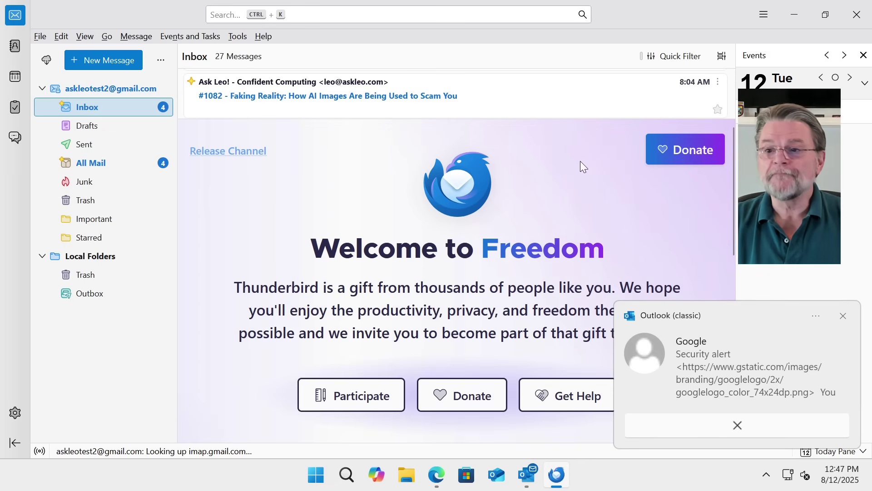
{"action": "left_click", "coordinate": [197, 105]}
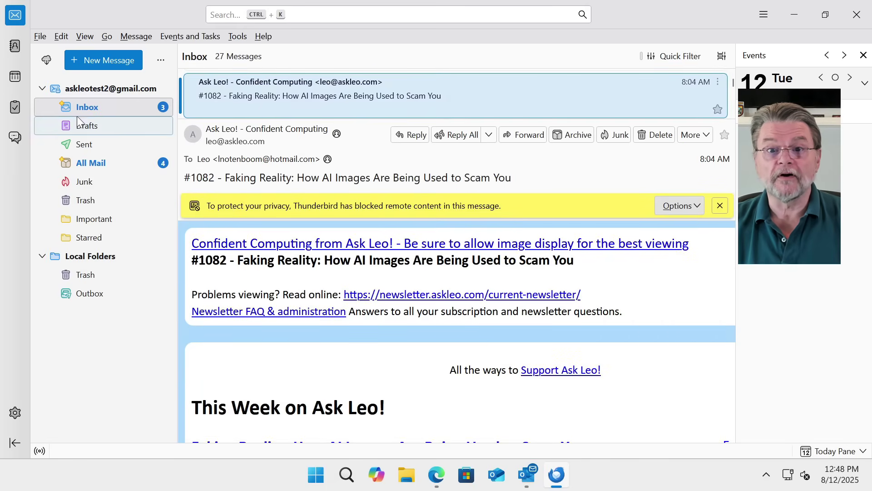
{"action": "left_click", "coordinate": [86, 108]}
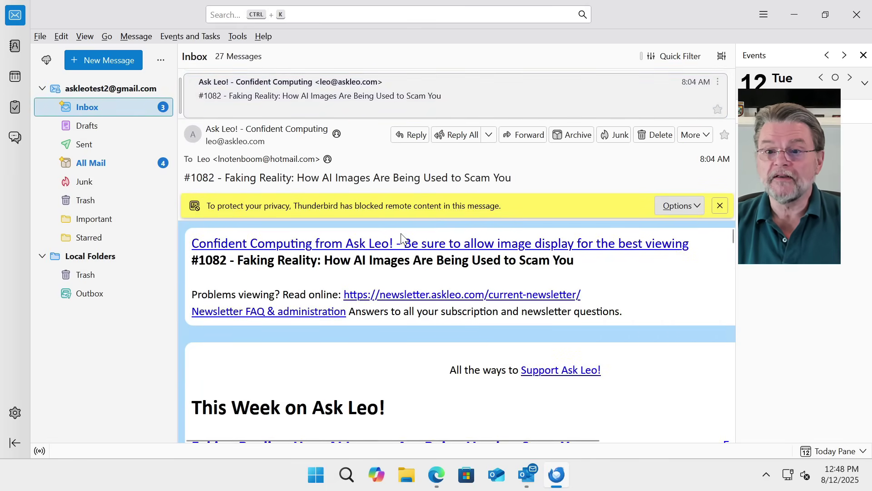
{"action": "left_click_drag", "start_coordinate": [343, 120], "coordinate": [368, 348]}
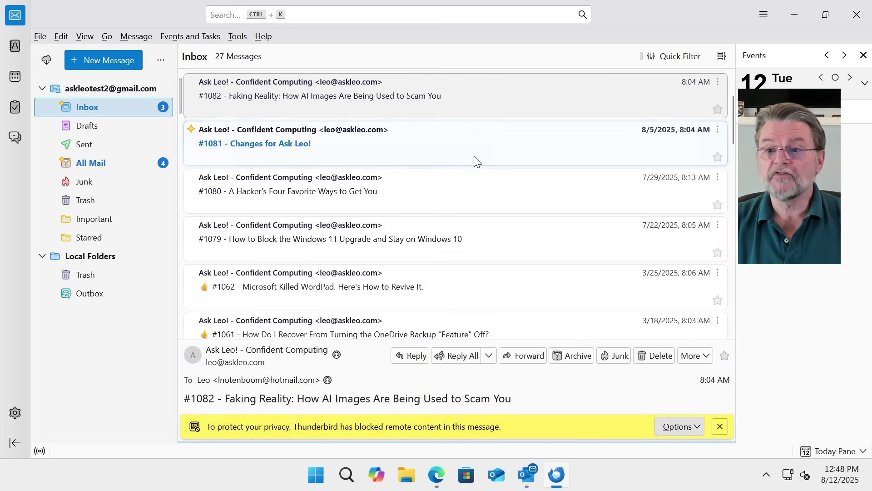
{"action": "scroll", "coordinate": [475, 159], "scroll_direction": "down", "scroll_amount": 10}
{"action": "scroll", "coordinate": [479, 200], "scroll_direction": "up", "scroll_amount": 10}
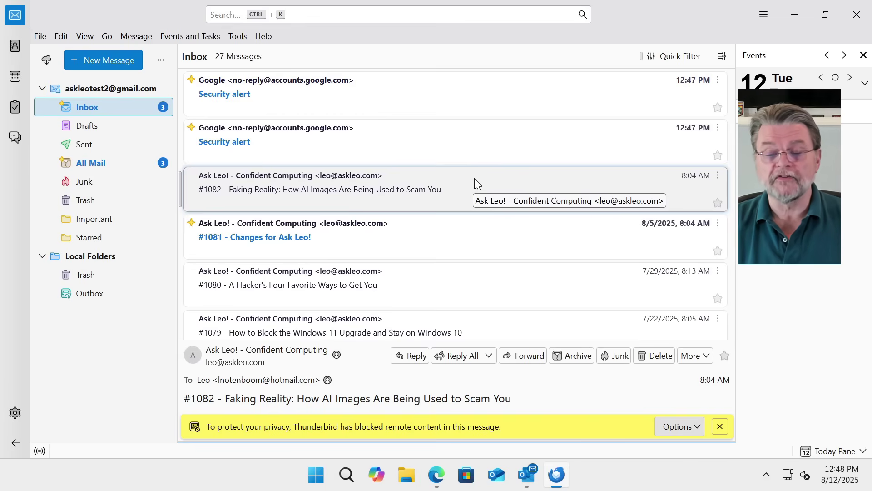
Read both Google security alerts in Thunderbird, then check the alert in the Gmail web inbox
{"action": "left_click", "coordinate": [356, 97]}
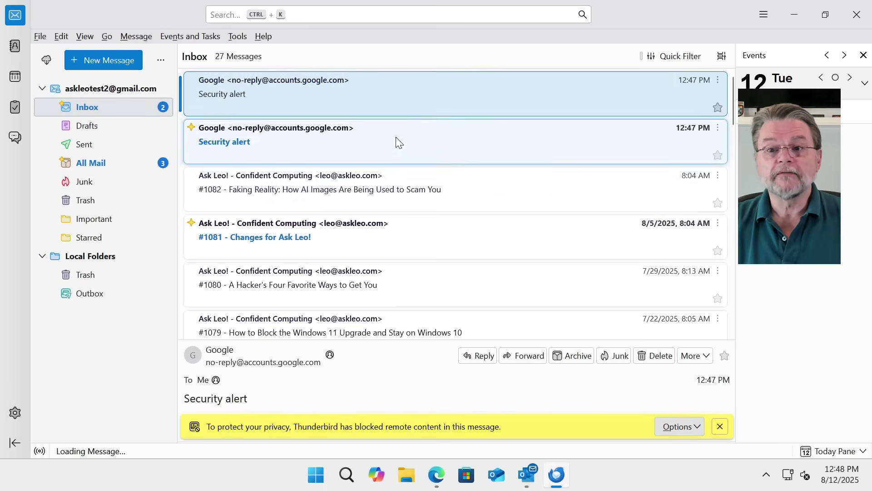
{"action": "left_click", "coordinate": [397, 141]}
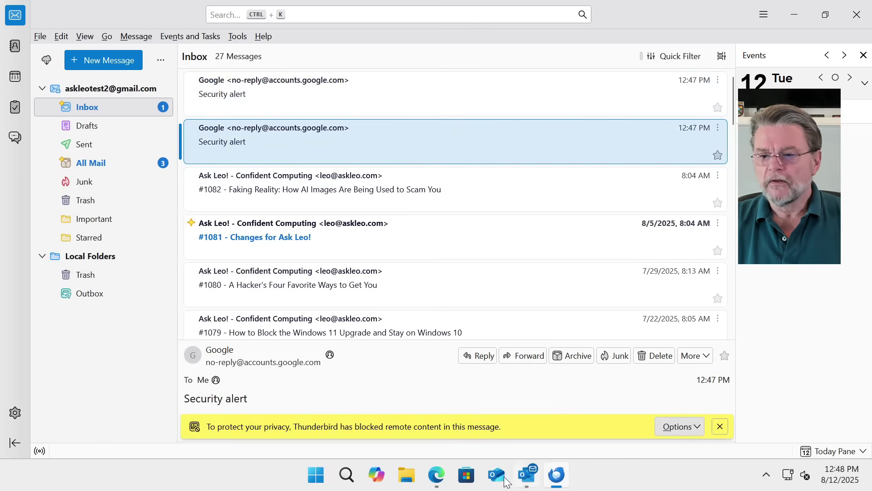
{"action": "left_click", "coordinate": [437, 474]}
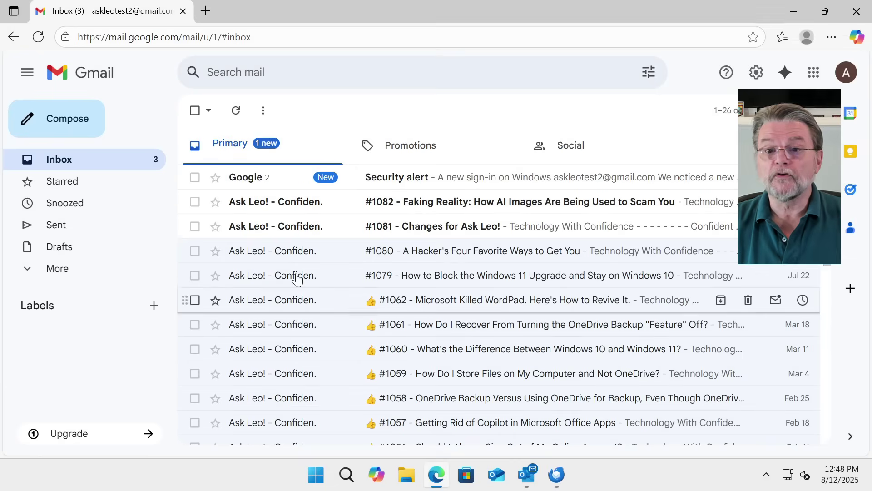
{"action": "left_click", "coordinate": [285, 182]}
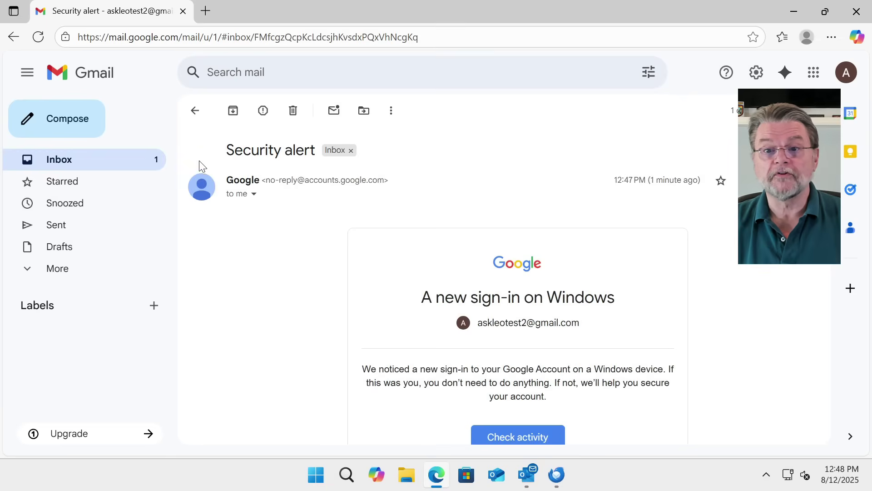
{"action": "left_click", "coordinate": [88, 164]}
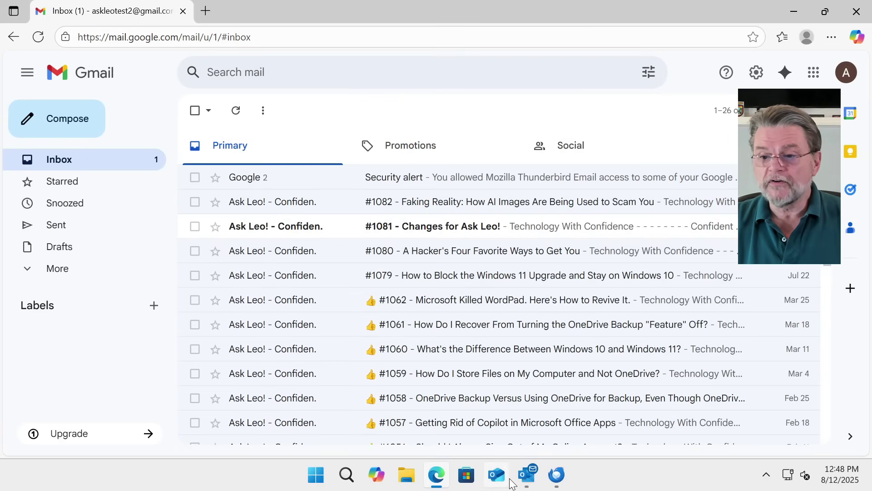
{"action": "left_click", "coordinate": [527, 476]}
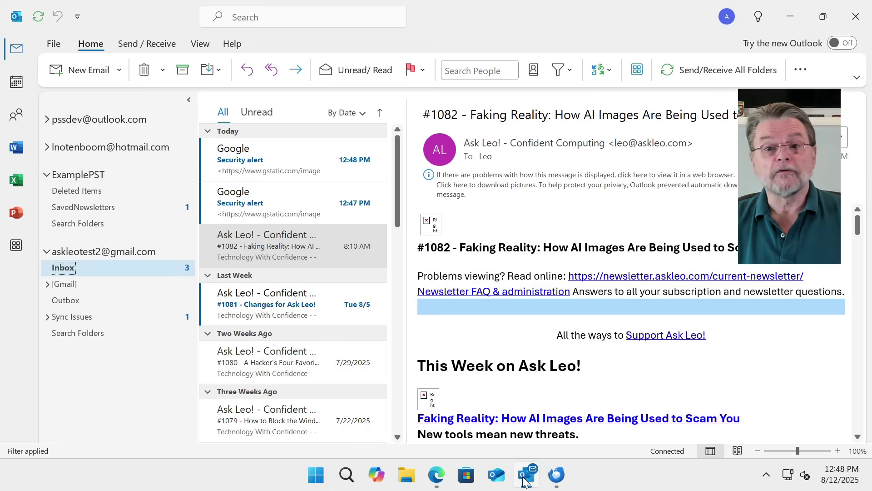
Read the 12:48 PM and 12:47 PM Google alerts in Outlook, then delete both in Thunderbird
{"action": "left_click", "coordinate": [268, 160]}
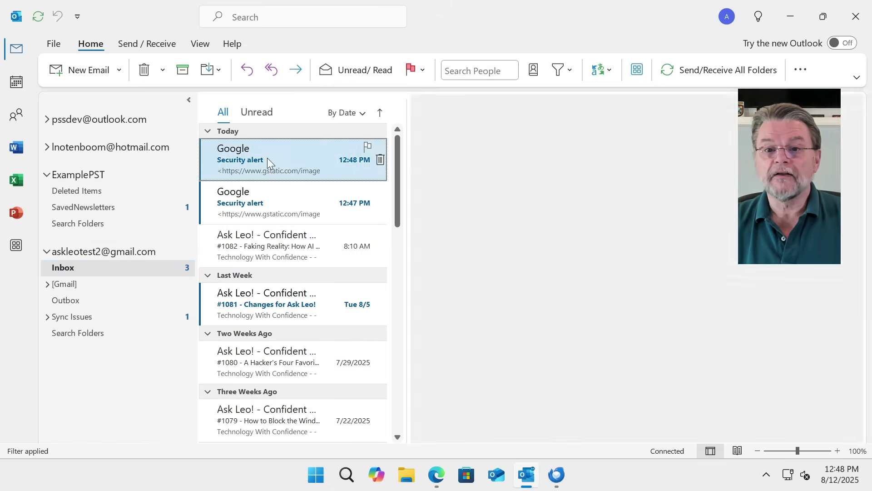
{"action": "left_click", "coordinate": [303, 200]}
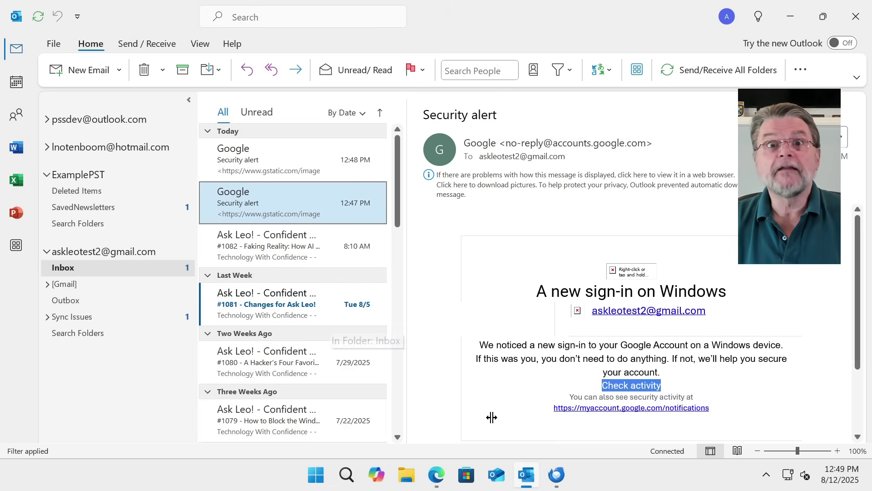
{"action": "left_click", "coordinate": [552, 480]}
{"action": "left_click", "coordinate": [312, 105], "text": "ctrl"}
{"action": "key", "text": "Delete"}
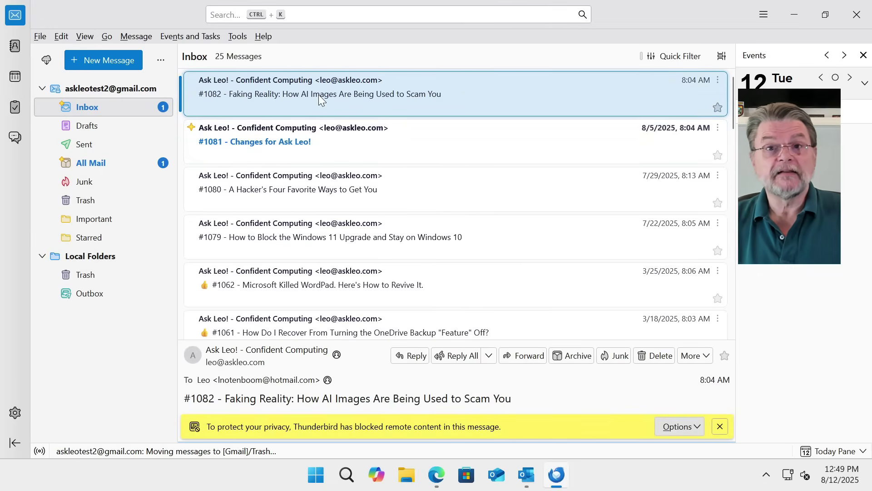
{"action": "scroll", "coordinate": [331, 82], "scroll_direction": "down", "scroll_amount": 4}
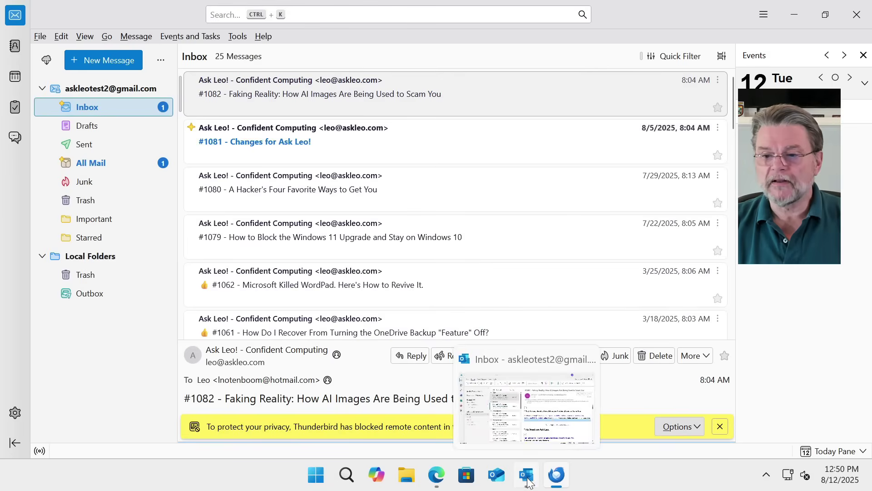
Look through the ExamplePST data file and its SavedNewsletters folder in Outlook
{"action": "left_click", "coordinate": [526, 474]}
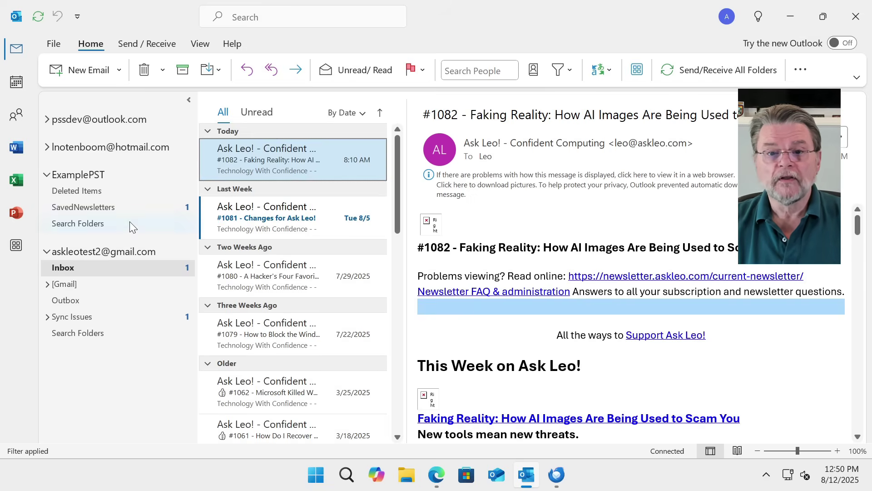
{"action": "left_click", "coordinate": [66, 180]}
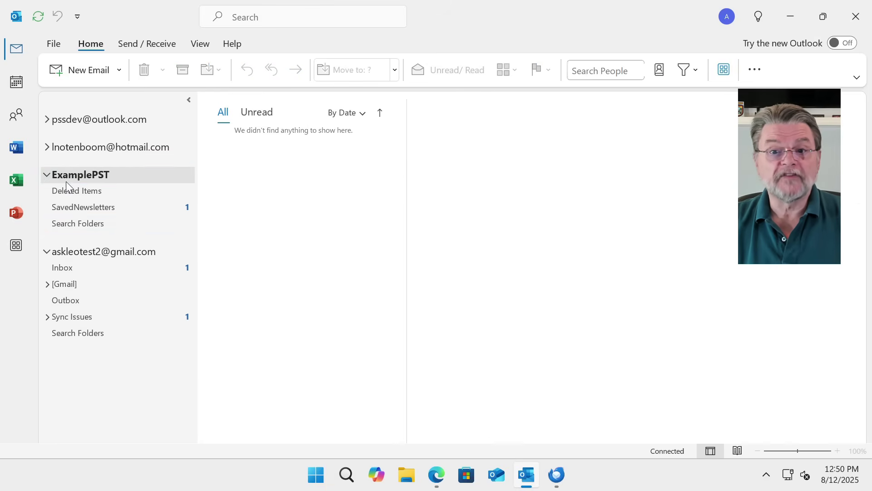
{"action": "left_click", "coordinate": [73, 208]}
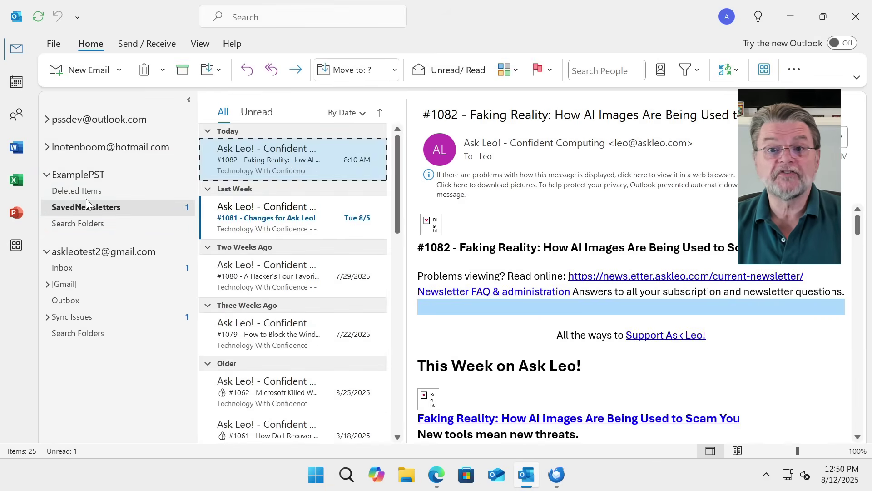
{"action": "left_click", "coordinate": [83, 176]}
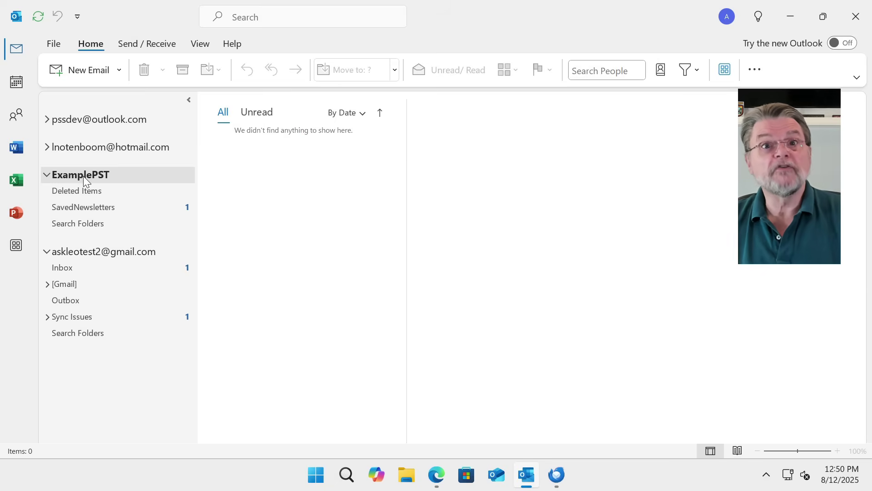
Remove the ExamplePST data file from the Data Files list in Account Settings
{"action": "left_click", "coordinate": [54, 45]}
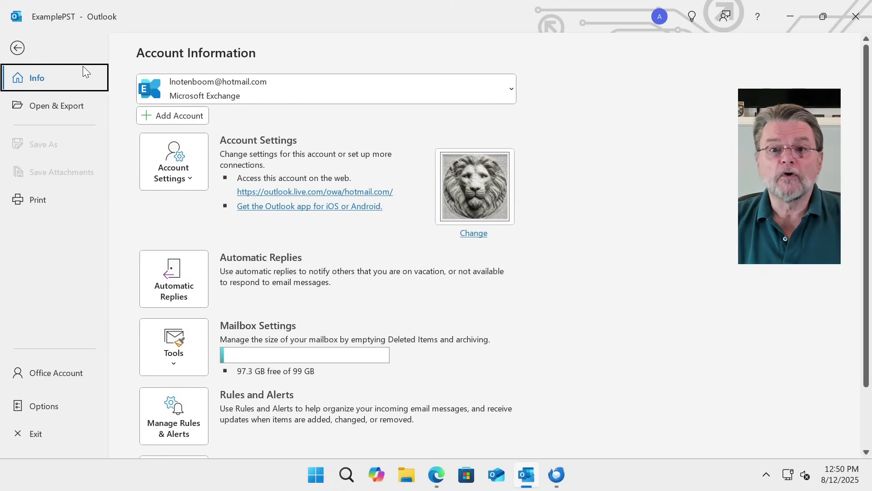
{"action": "left_click", "coordinate": [199, 184]}
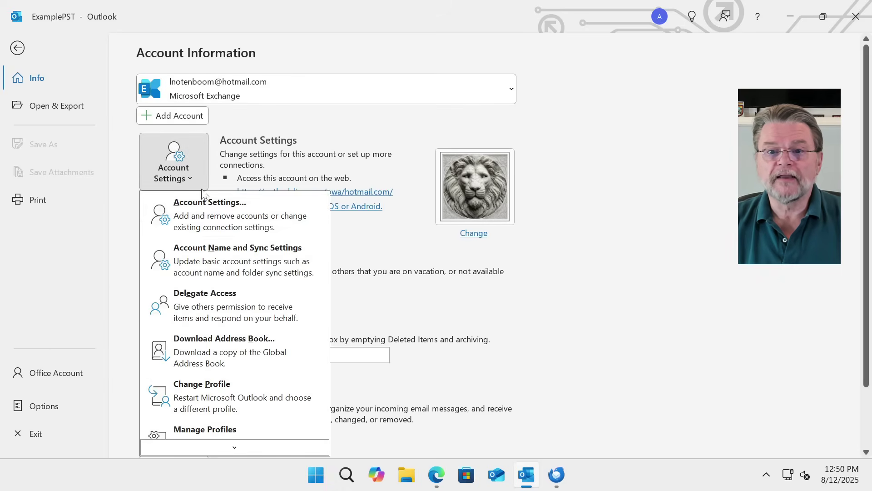
{"action": "left_click", "coordinate": [230, 203]}
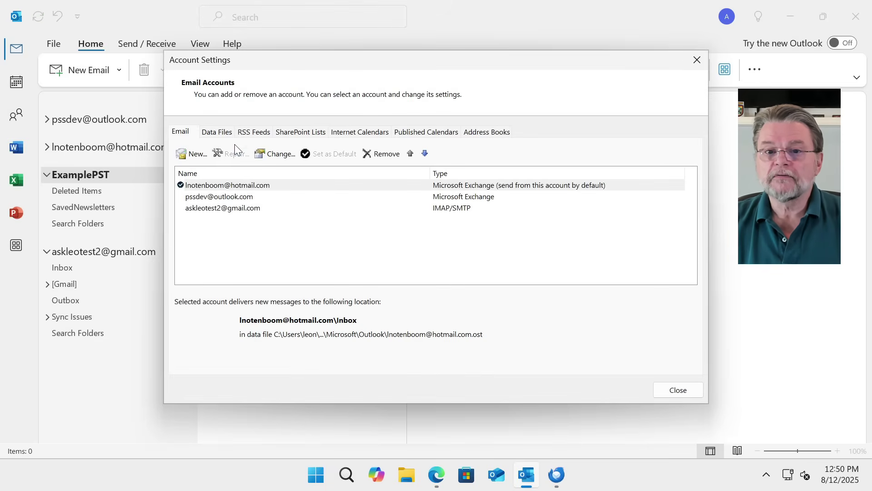
{"action": "left_click", "coordinate": [211, 132]}
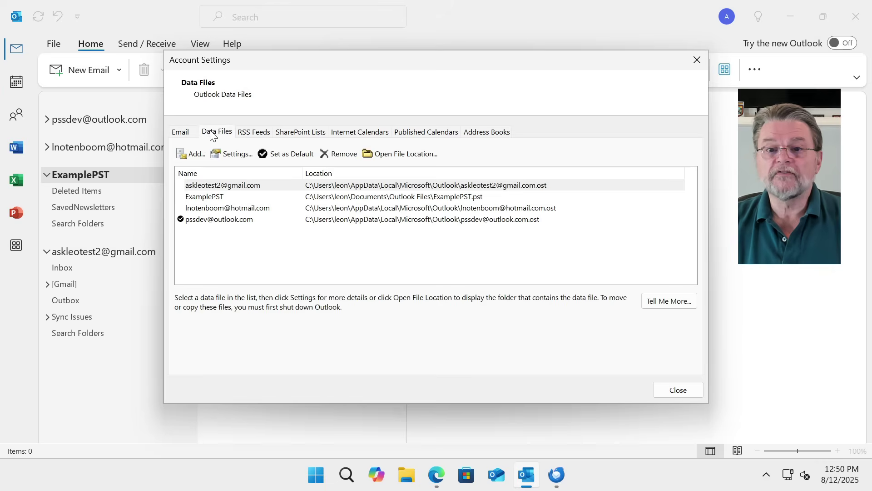
{"action": "left_click", "coordinate": [231, 199]}
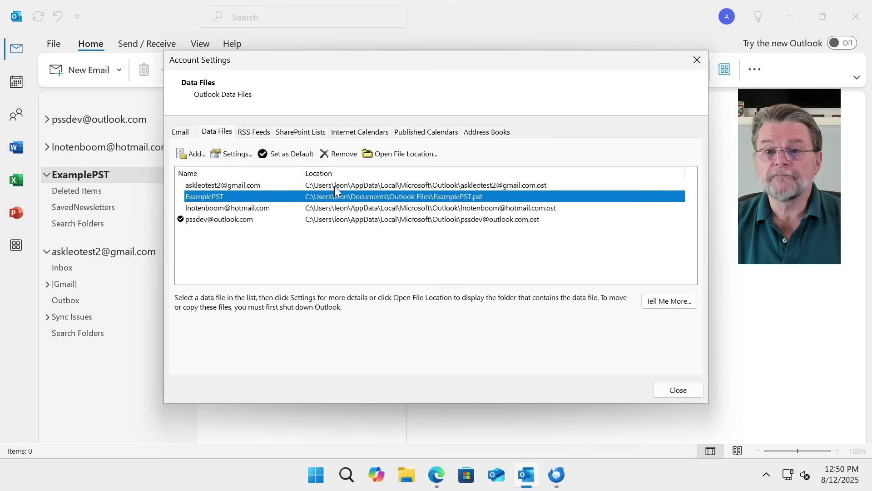
{"action": "left_click", "coordinate": [342, 154]}
{"action": "left_click", "coordinate": [474, 285]}
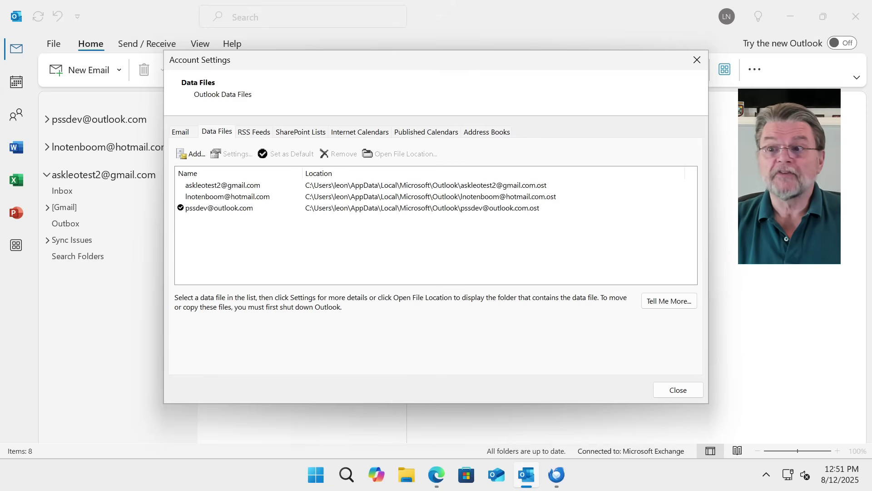
{"action": "left_click", "coordinate": [696, 61]}
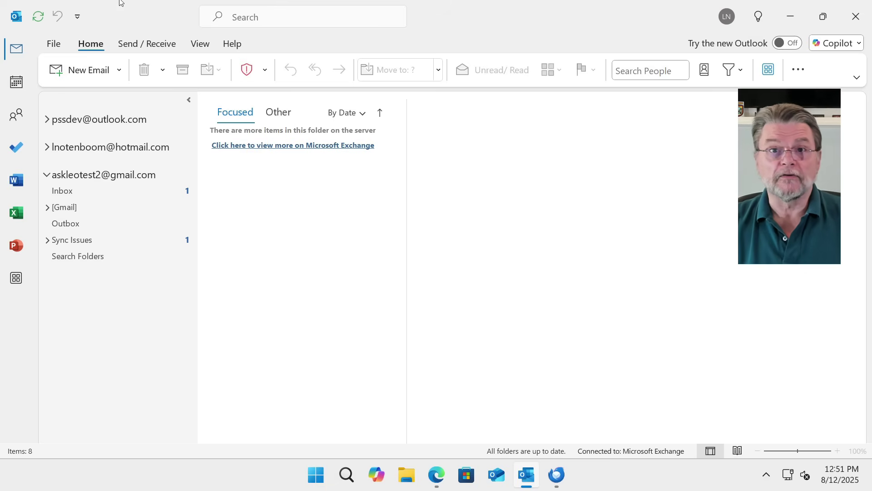
Remove the Gmail transfer account in Outlook's Account Settings, leaving the two Exchange accounts
{"action": "left_click", "coordinate": [53, 44]}
{"action": "left_click", "coordinate": [174, 161]}
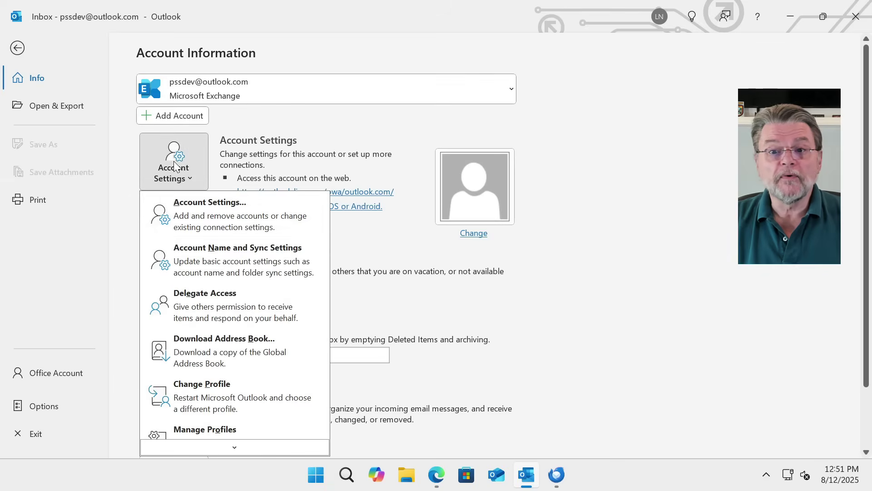
{"action": "left_click", "coordinate": [211, 220]}
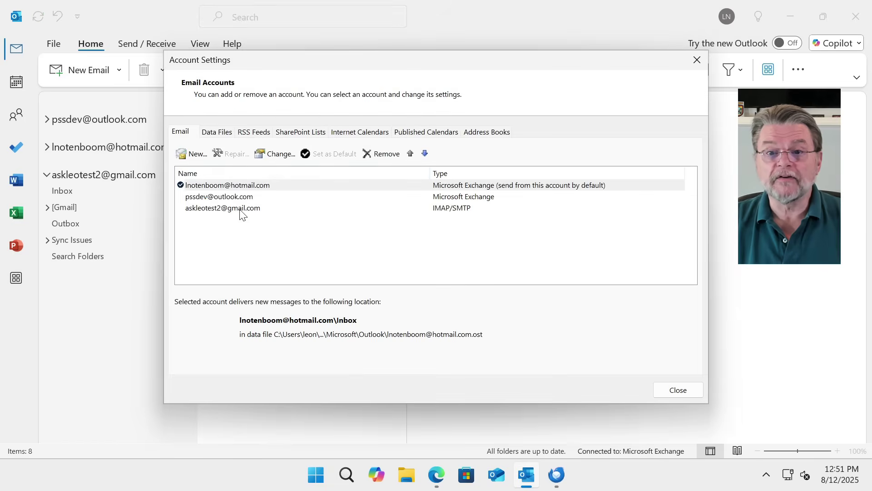
{"action": "left_click", "coordinate": [246, 210]}
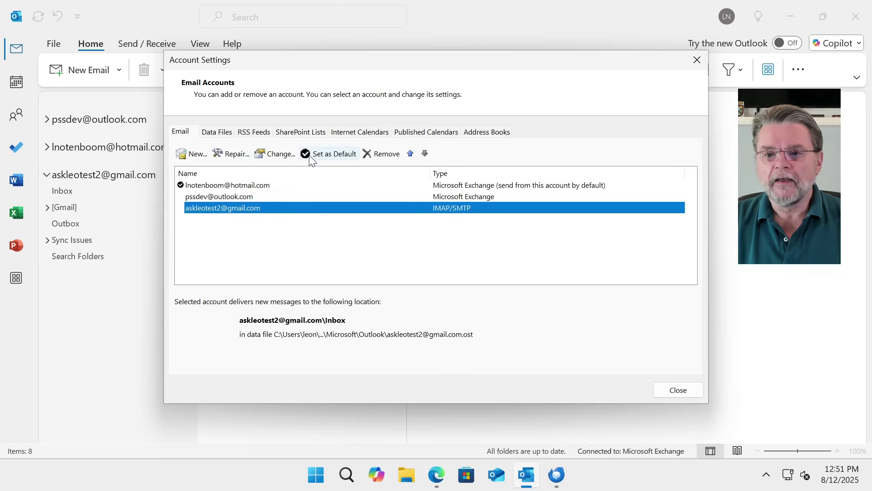
{"action": "left_click", "coordinate": [380, 155]}
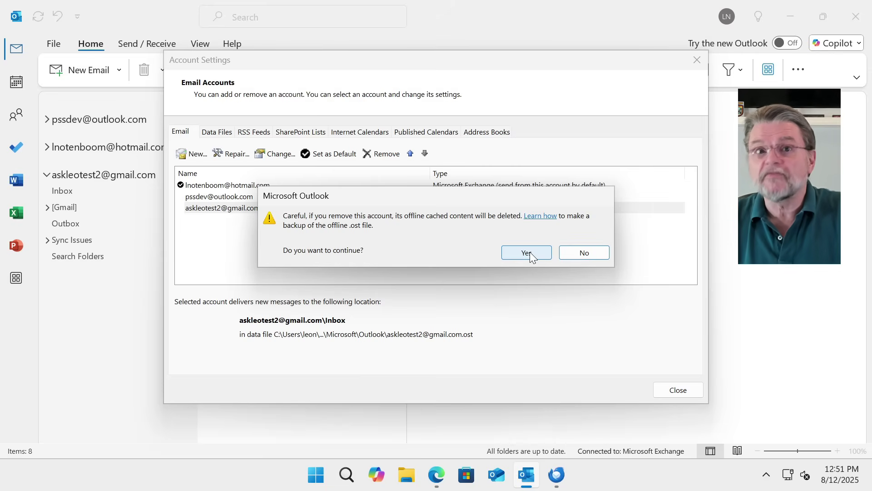
{"action": "left_click", "coordinate": [530, 252]}
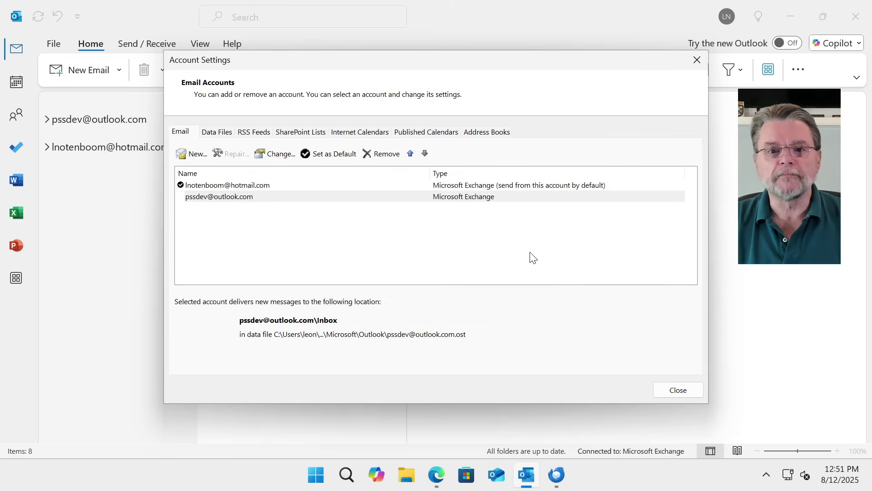
{"action": "left_click", "coordinate": [701, 57]}
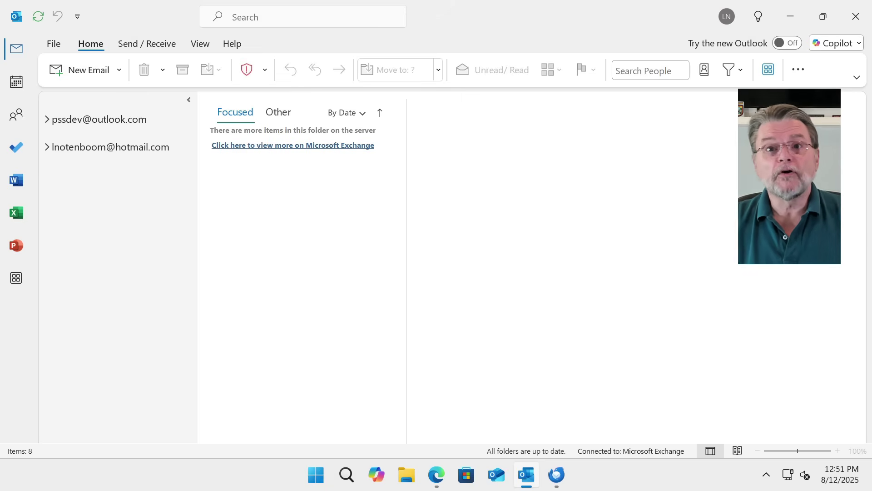
Create a folder named 'Newsletters' under Thunderbird's Local Folders
{"action": "left_click", "coordinate": [557, 474]}
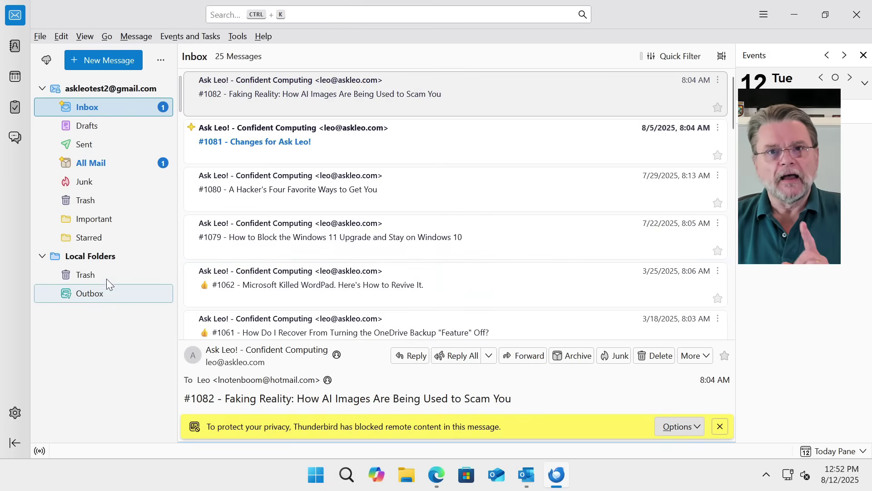
{"action": "right_click", "coordinate": [90, 258]}
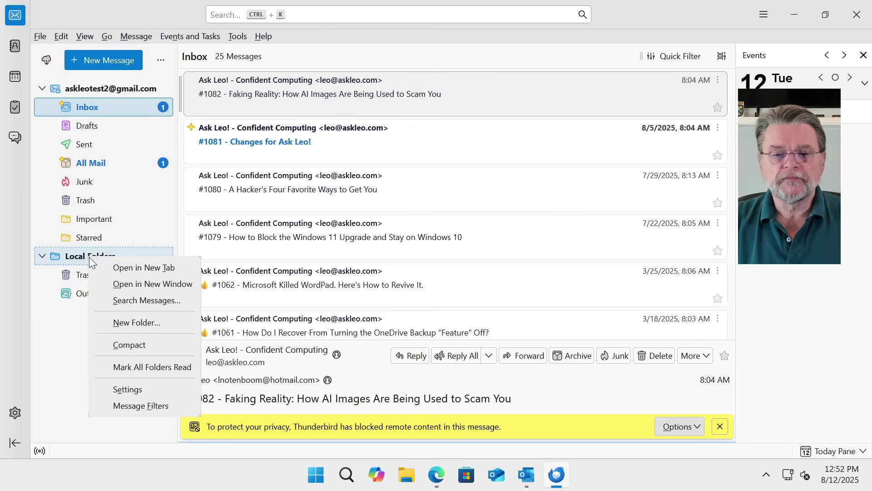
{"action": "left_click", "coordinate": [155, 330]}
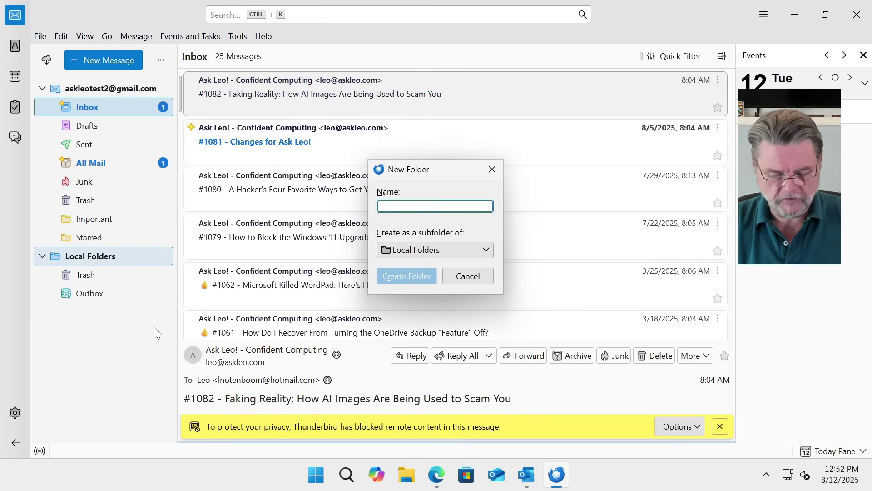
{"action": "type", "text": "Newsletters"}
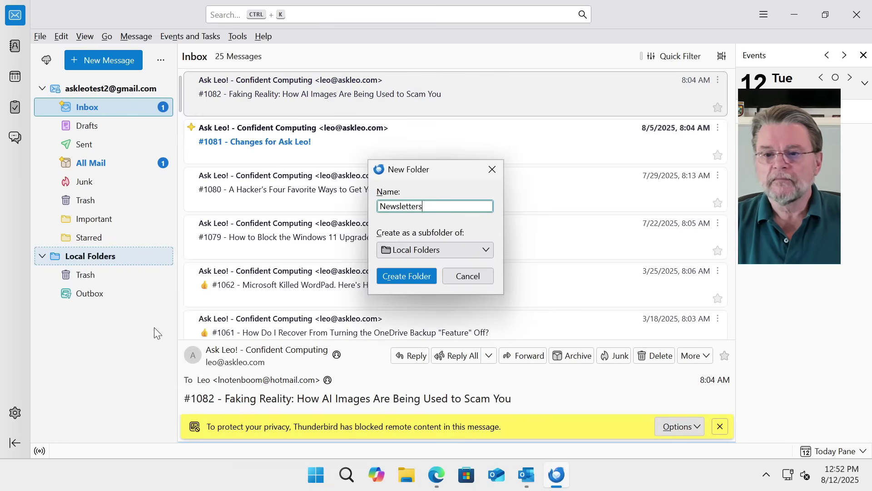
{"action": "key", "text": "Return"}
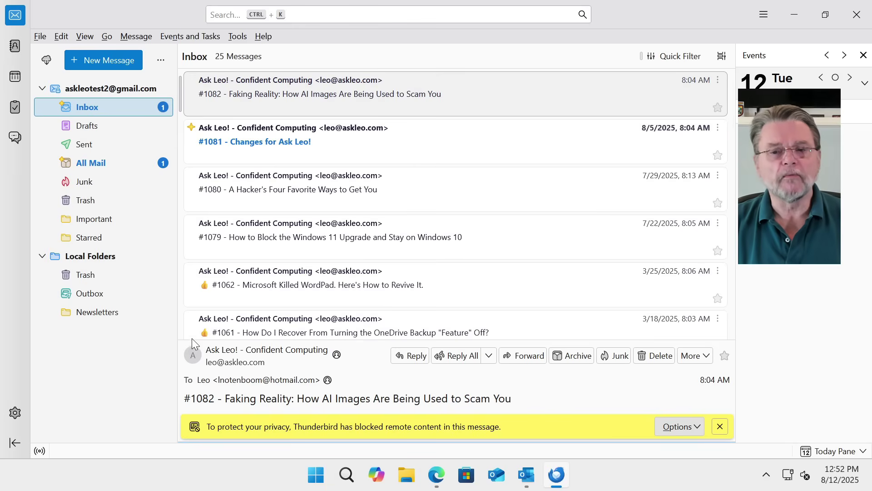
Select all 25 inbox messages and copy them into the Newsletters folder
{"action": "left_click", "coordinate": [487, 205]}
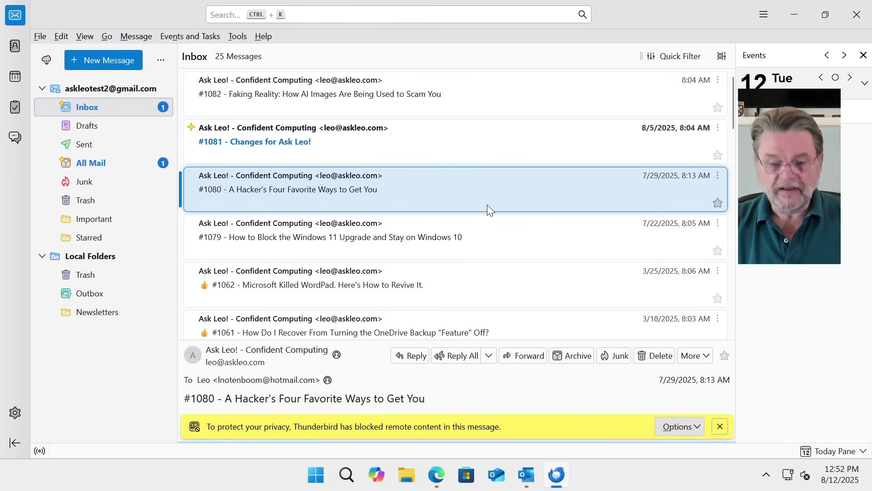
{"action": "key", "text": "ctrl+a"}
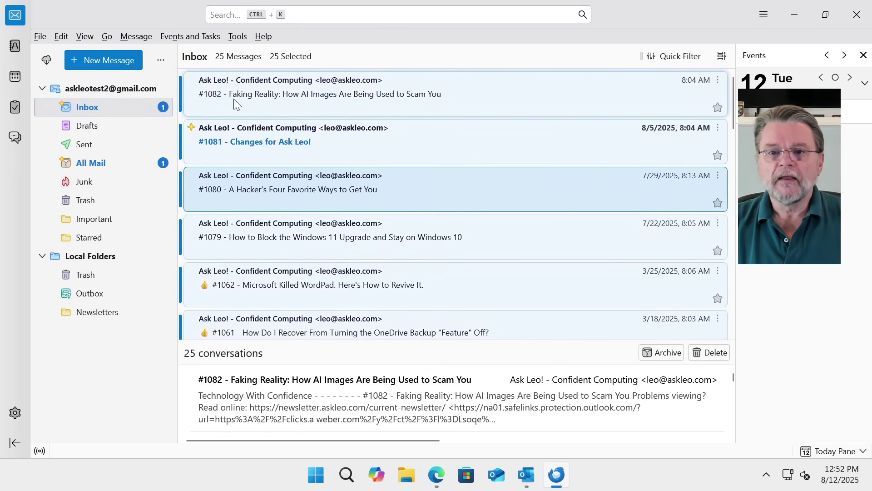
{"action": "left_click_drag", "start_coordinate": [234, 99], "coordinate": [106, 314]}
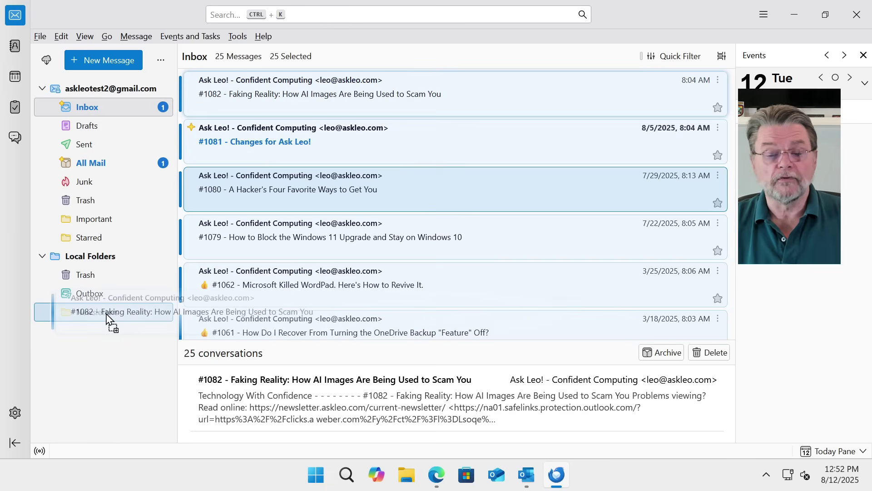
{"action": "left_click_drag", "start_coordinate": [107, 314], "coordinate": [106, 312]}
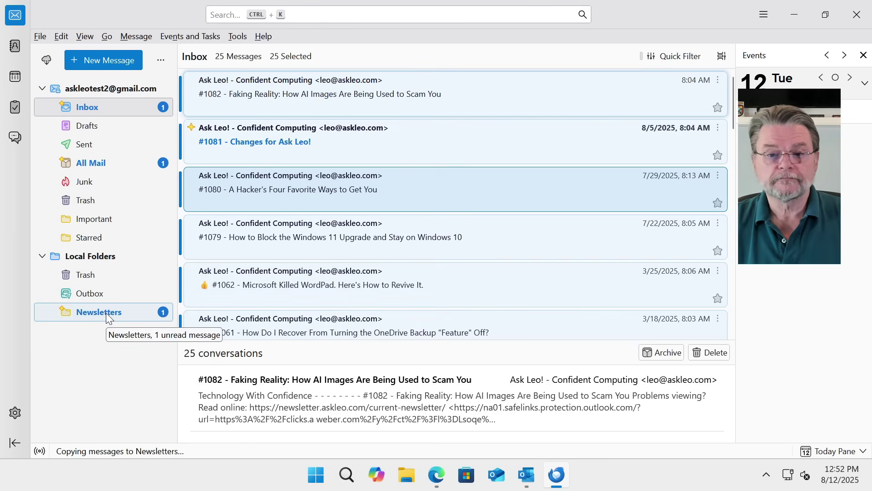
Check the copied newsletters in Newsletters, then view the transfer account's All Mail folder
{"action": "left_click", "coordinate": [106, 314]}
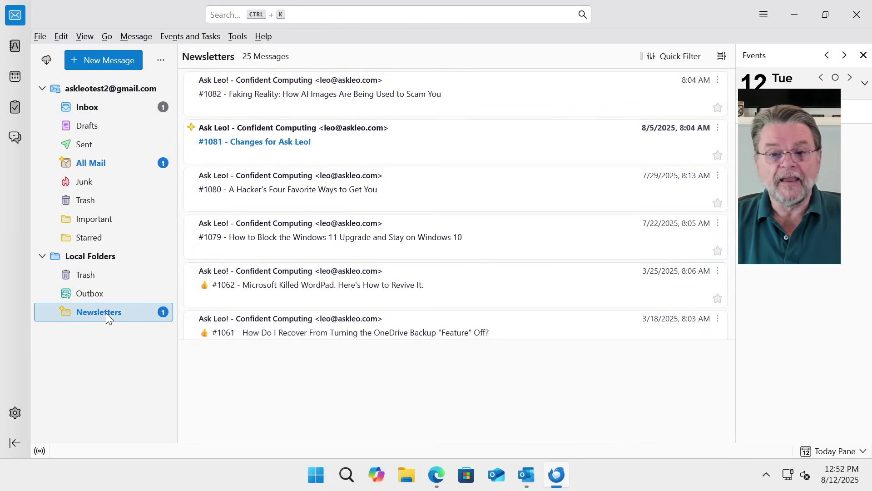
{"action": "scroll", "coordinate": [372, 218], "scroll_direction": "down", "scroll_amount": 10}
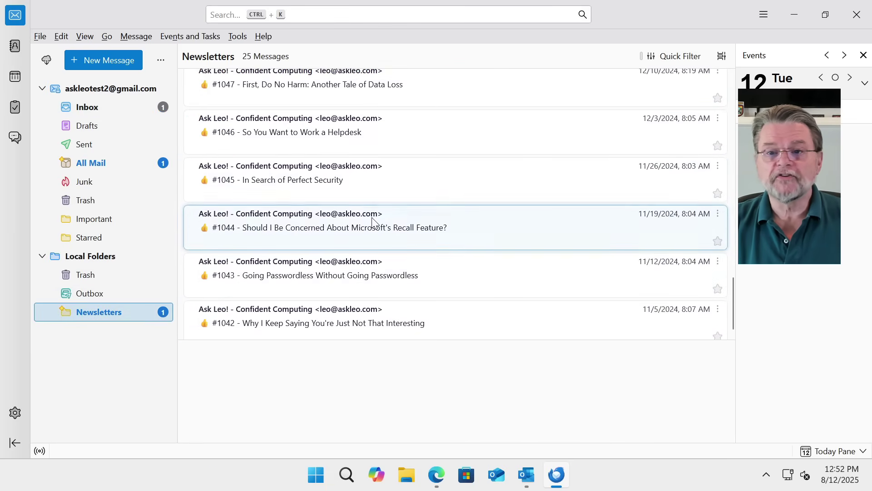
{"action": "scroll", "coordinate": [373, 223], "scroll_direction": "up", "scroll_amount": 10}
{"action": "scroll", "coordinate": [373, 223], "scroll_direction": "up", "scroll_amount": 1}
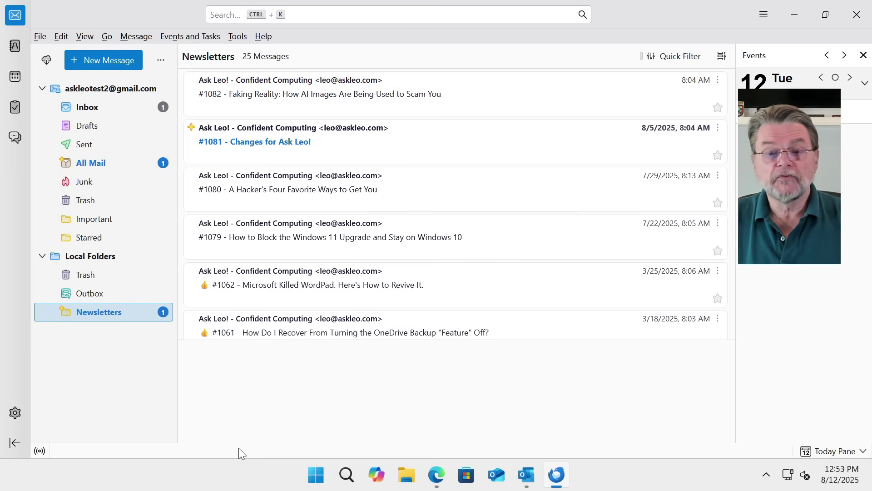
{"action": "left_click", "coordinate": [135, 94]}
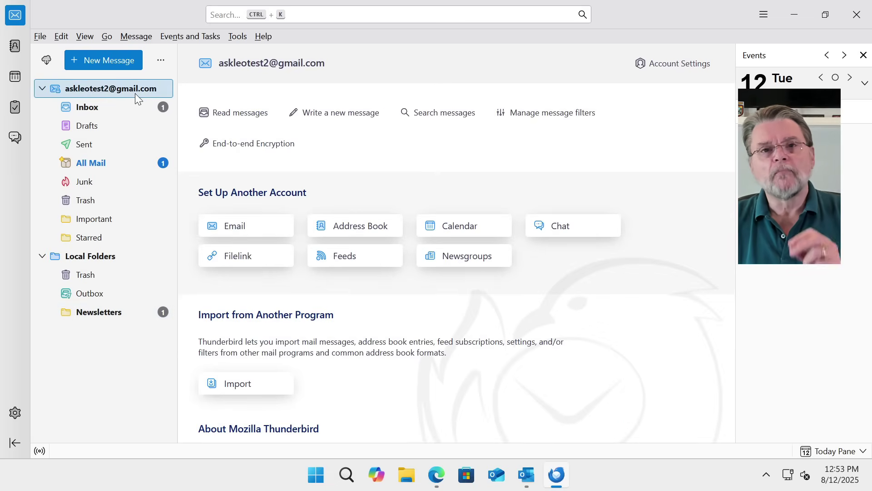
{"action": "left_click", "coordinate": [110, 162]}
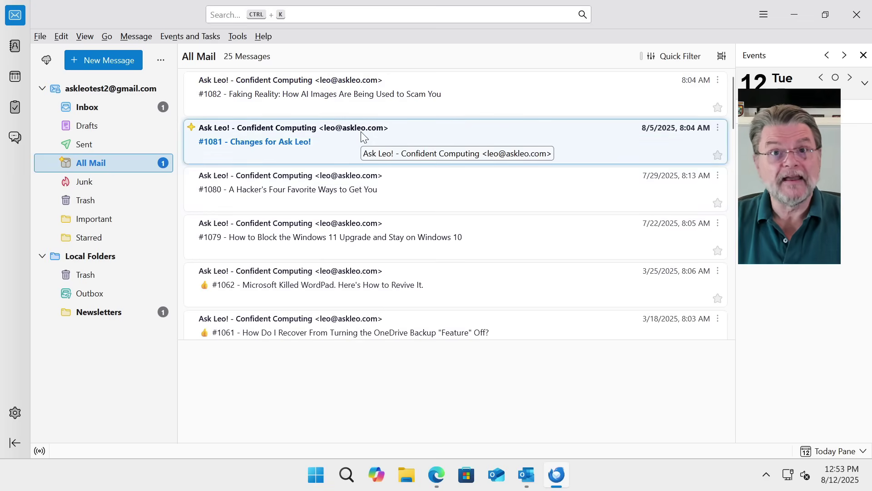
{"action": "left_click", "coordinate": [436, 474]}
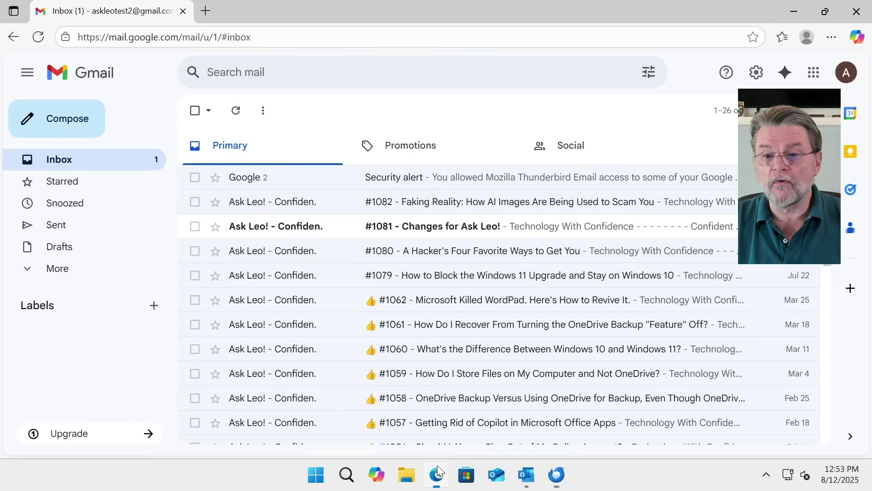
{"action": "left_click", "coordinate": [195, 177]}
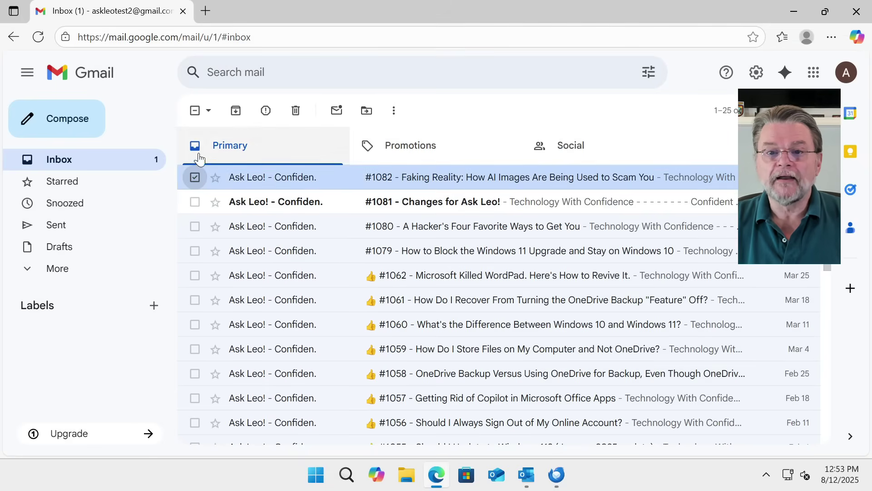
{"action": "left_click", "coordinate": [194, 111]}
{"action": "left_click", "coordinate": [195, 116]}
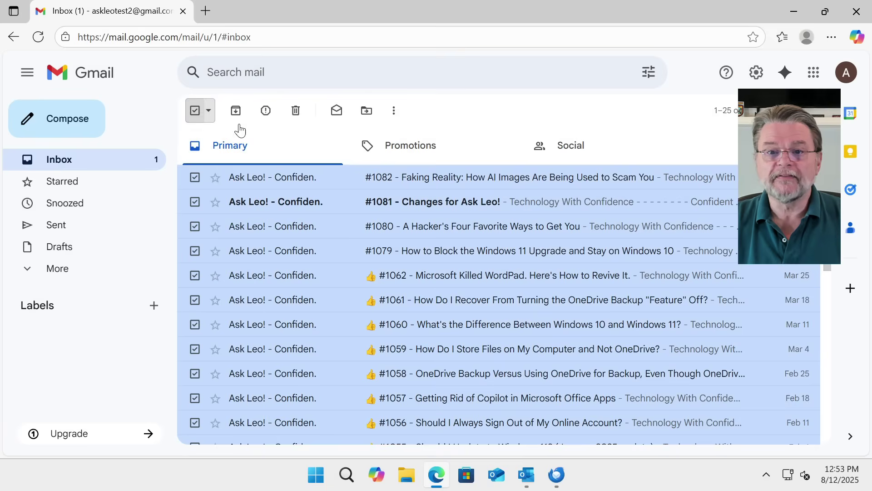
{"action": "left_click", "coordinate": [296, 111]}
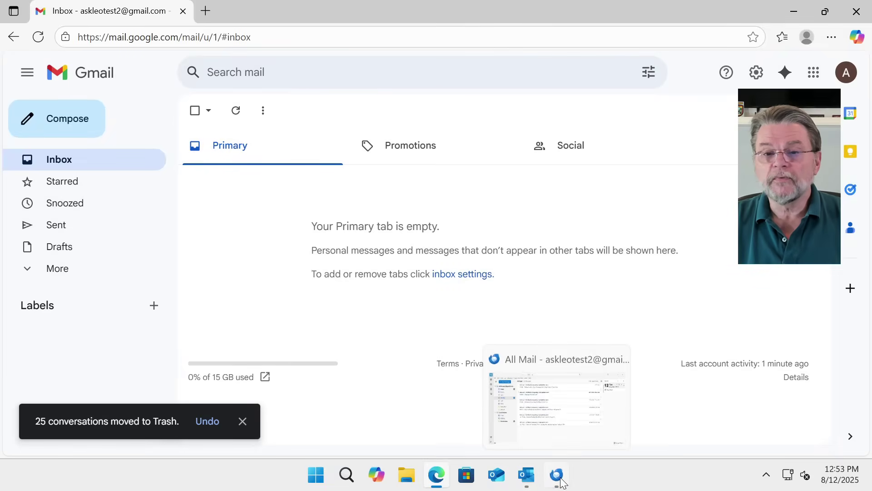
{"action": "left_click", "coordinate": [561, 482]}
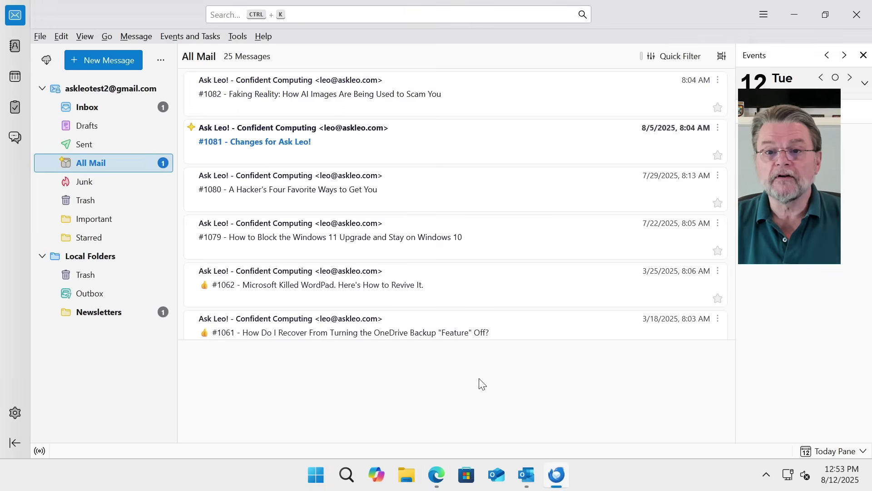
Sync the transfer account and confirm its Gmail Inbox now shows 0 messages
{"action": "left_click", "coordinate": [47, 60]}
{"action": "left_click", "coordinate": [87, 107]}
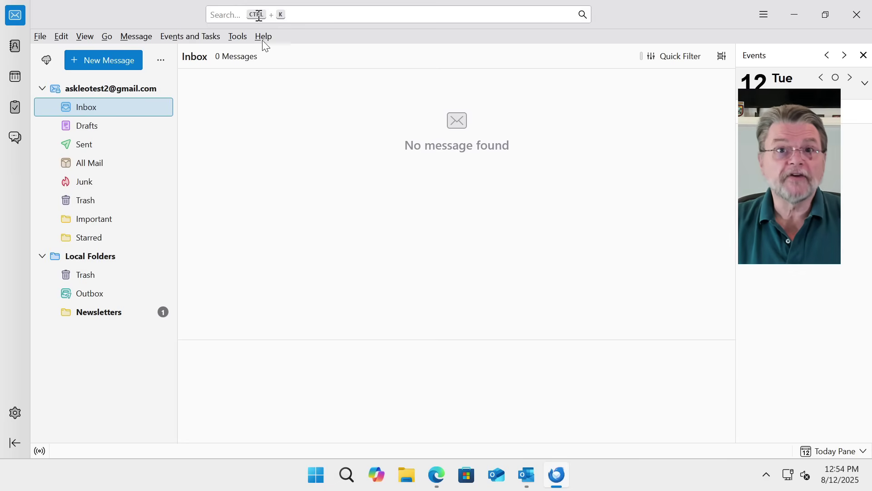
Delete the test Gmail account from account settings, including its message data
{"action": "right_click", "coordinate": [128, 88]}
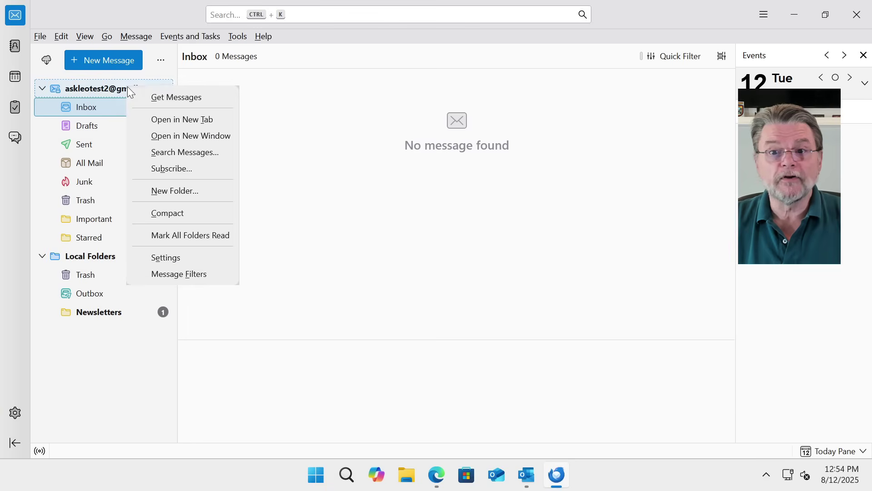
{"action": "left_click", "coordinate": [182, 257]}
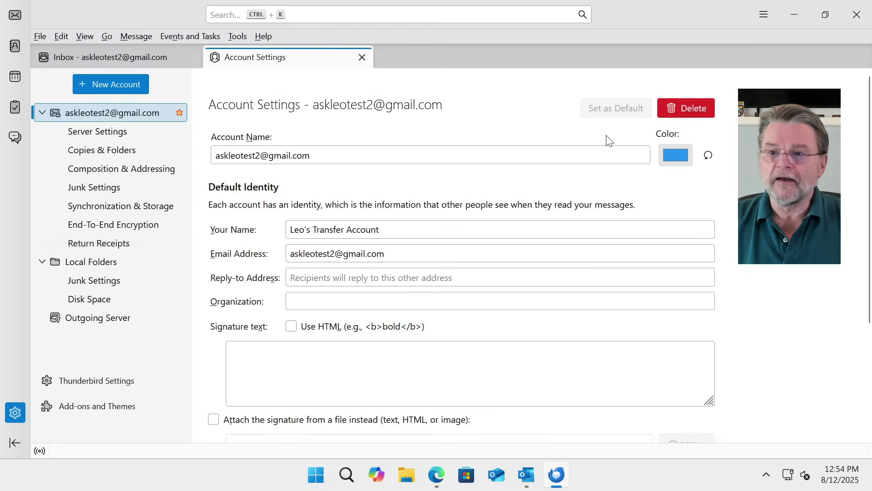
{"action": "left_click", "coordinate": [691, 109]}
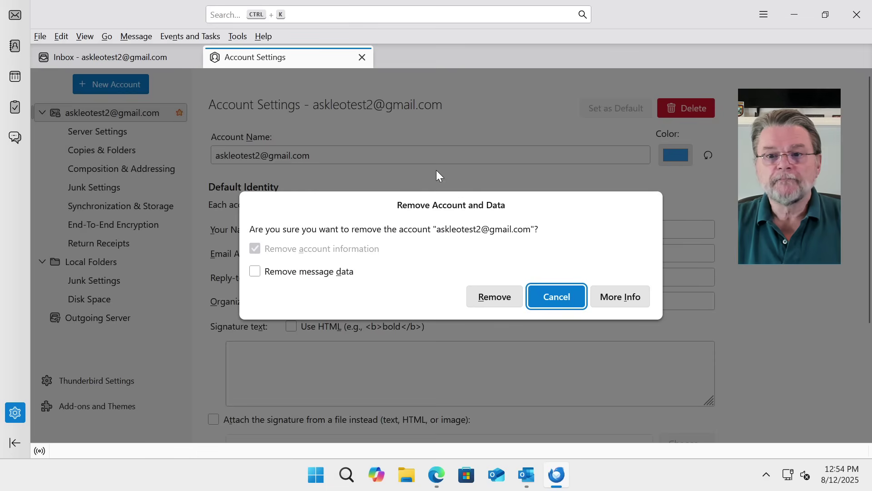
{"action": "left_click", "coordinate": [273, 273]}
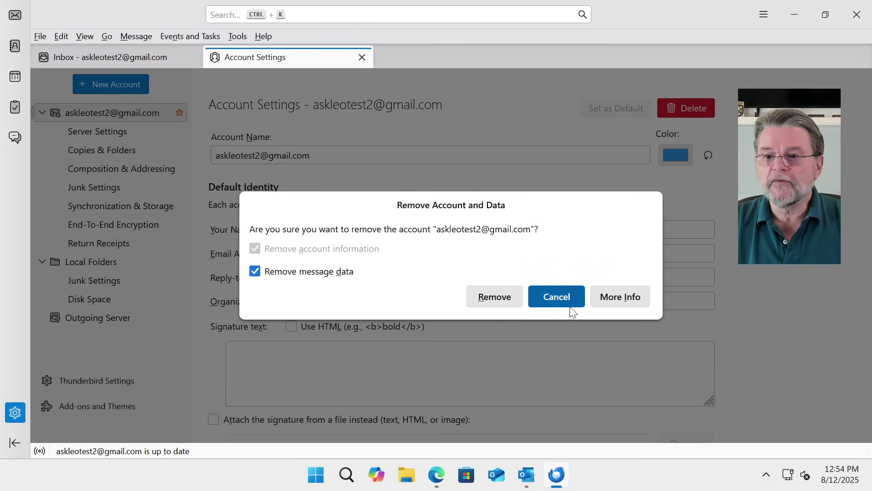
{"action": "left_click", "coordinate": [479, 295]}
{"action": "key", "text": "Return"}
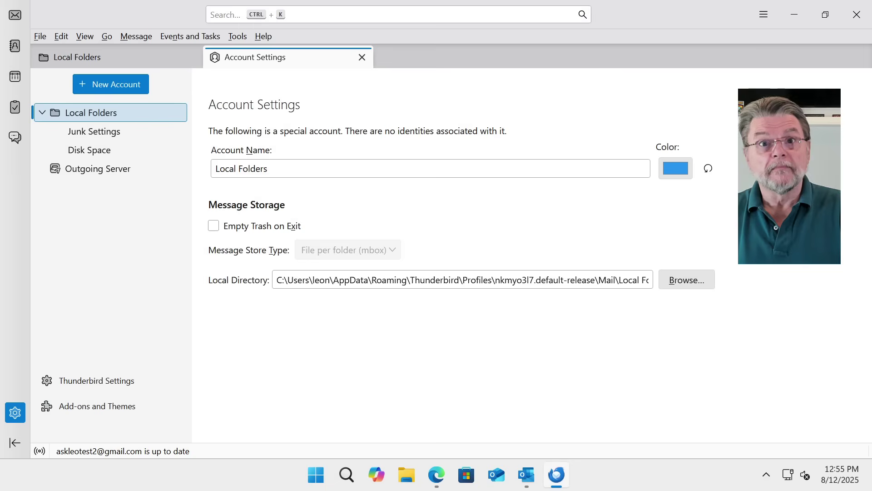
Close Account Settings and view the 25 Ask Leo! newsletters in Local Folders' Newsletters folder
{"action": "left_click", "coordinate": [189, 55]}
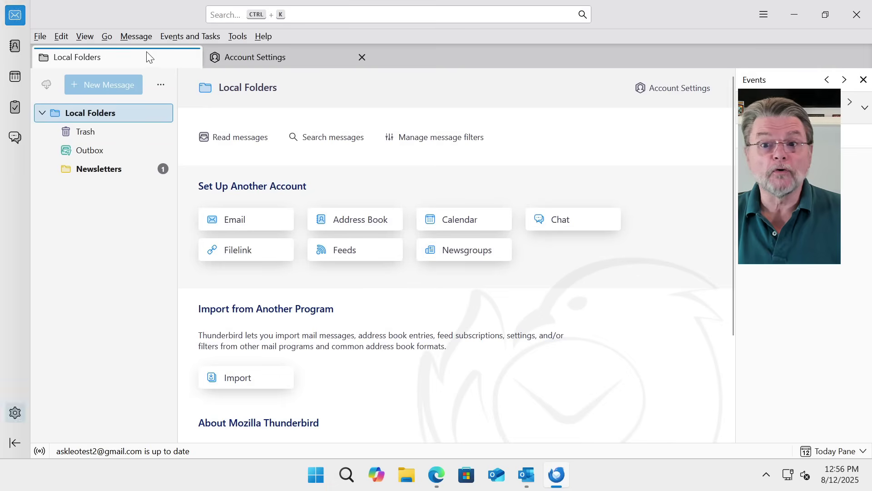
{"action": "left_click", "coordinate": [362, 57]}
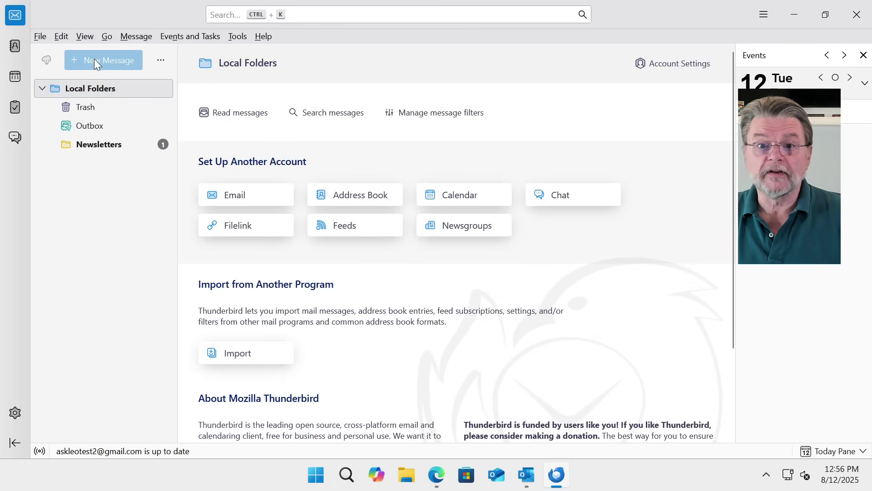
{"action": "left_click", "coordinate": [95, 145]}
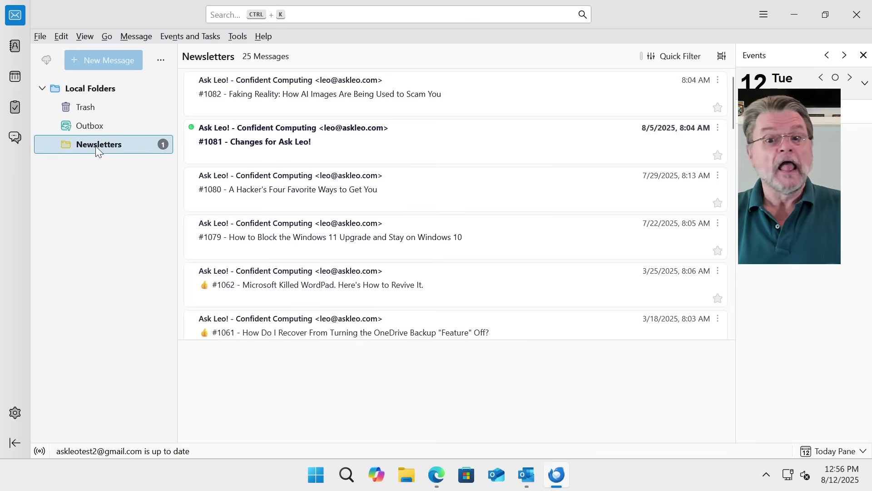